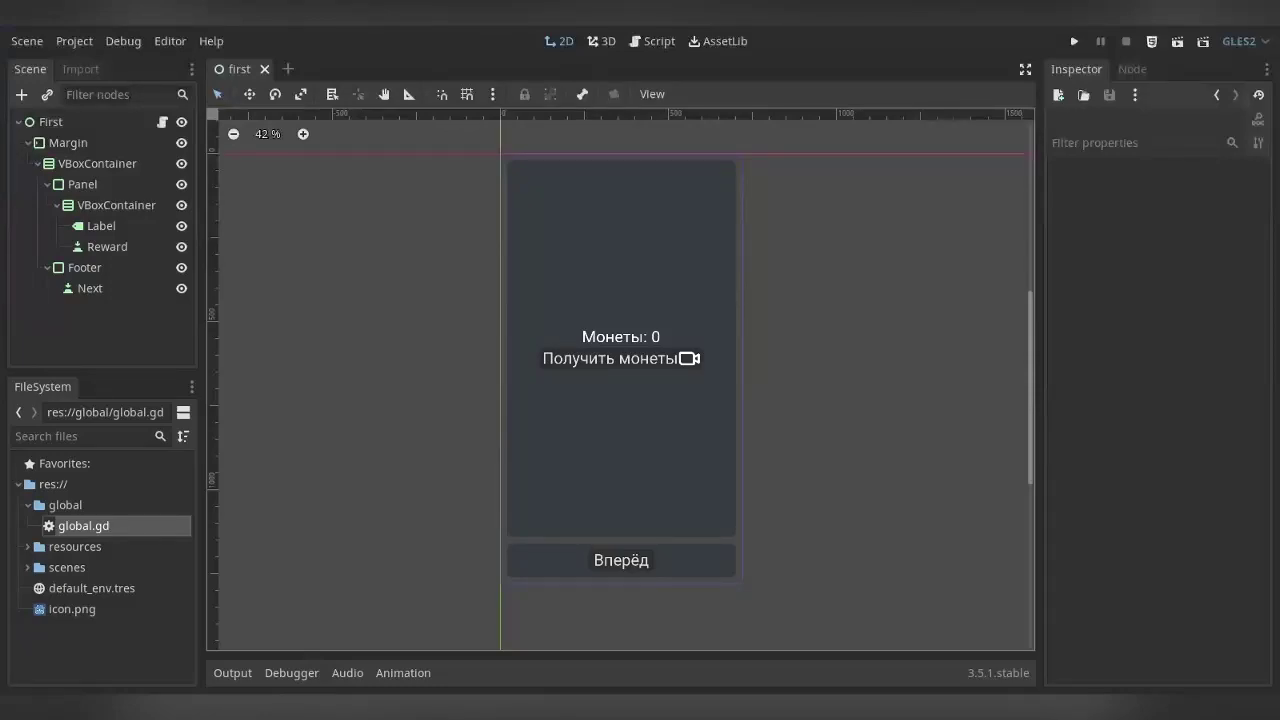
- Run the game with F5 to test it, then expand the scenes folder in FileSystem
key(F5)
click(27, 567)
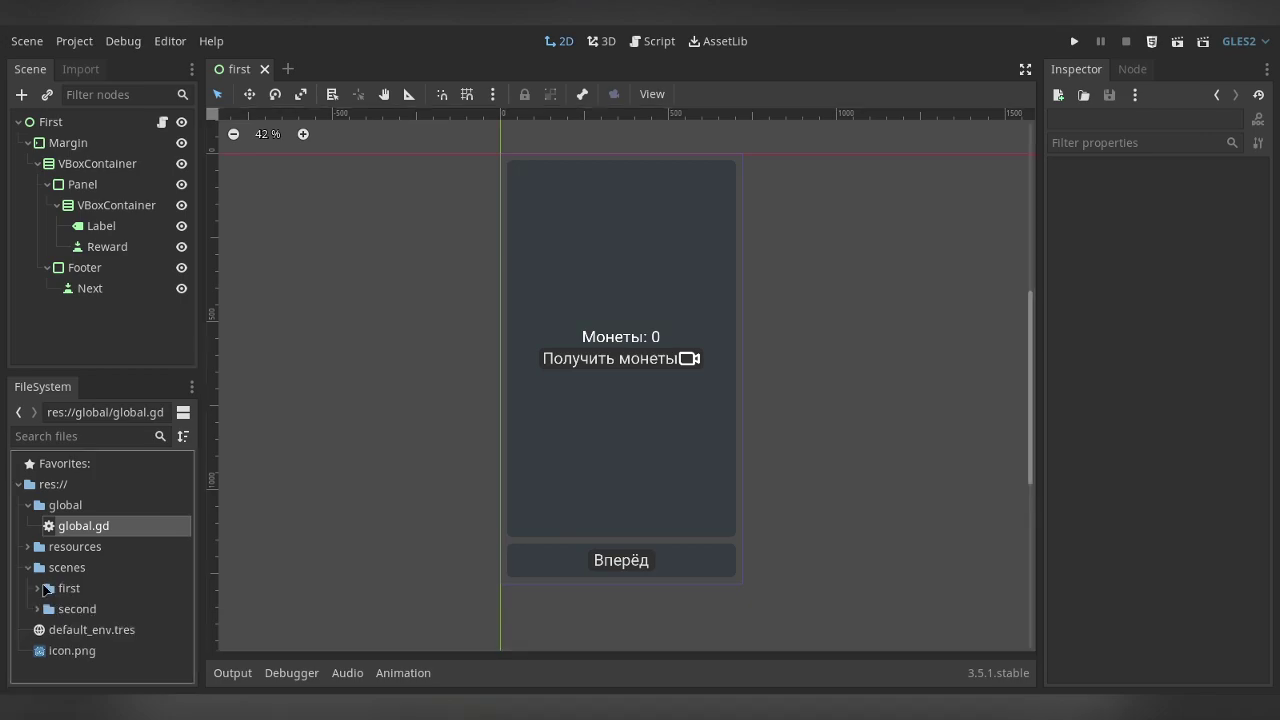
- Open second.tscn from the scenes/second folder, then collapse the folders again
click(39, 610)
scroll(40, 614, down, 1)
double_click(82, 631)
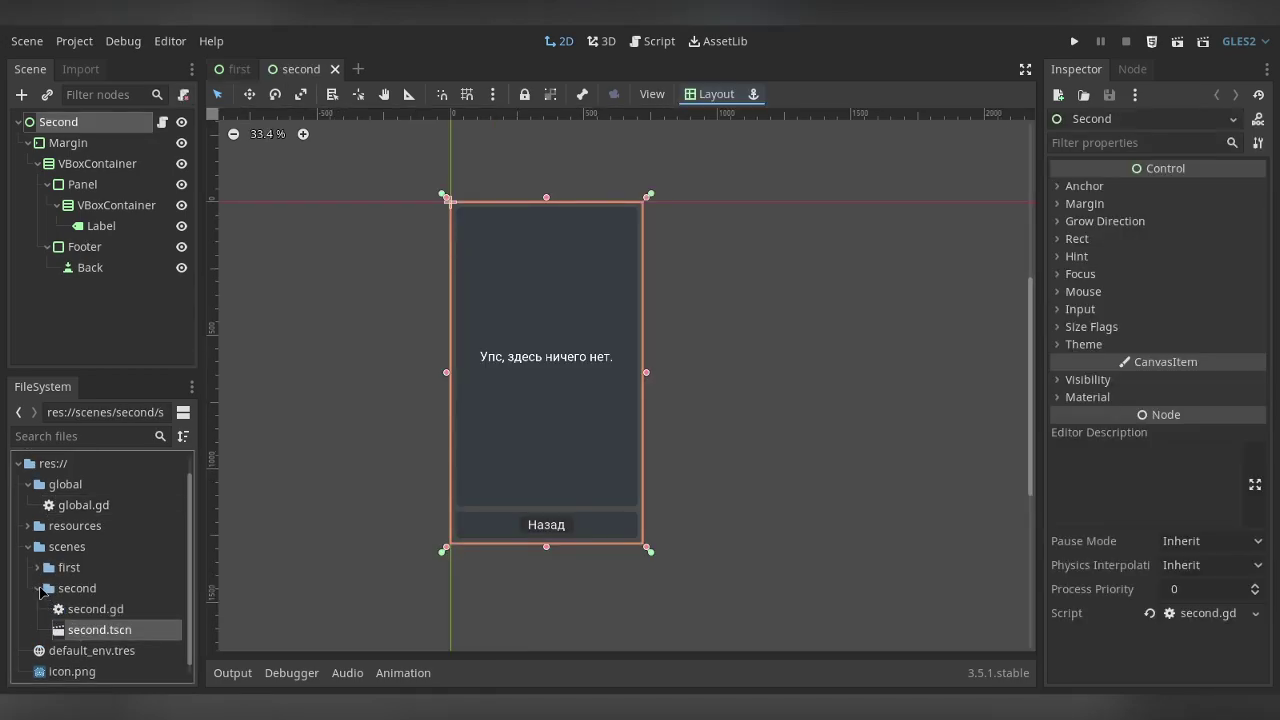
click(37, 588)
click(28, 567)
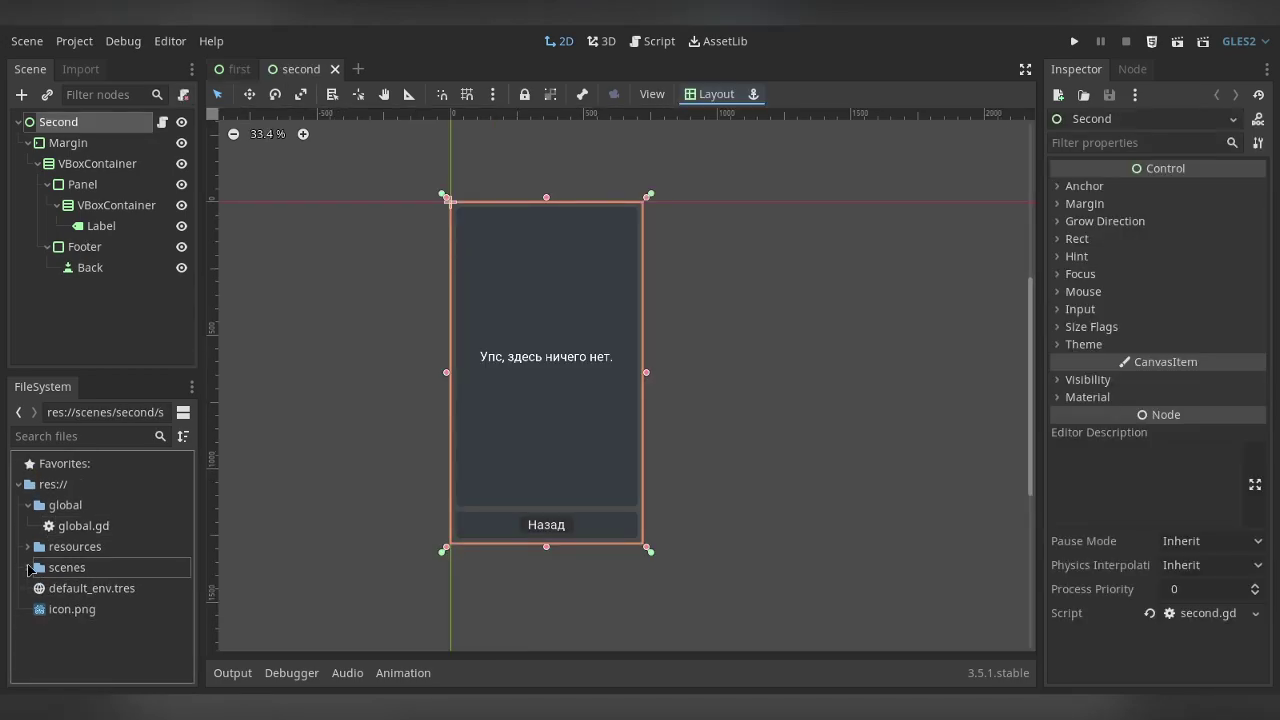
- Compare the first and second scene tabs, ending on the second scene
click(389, 342)
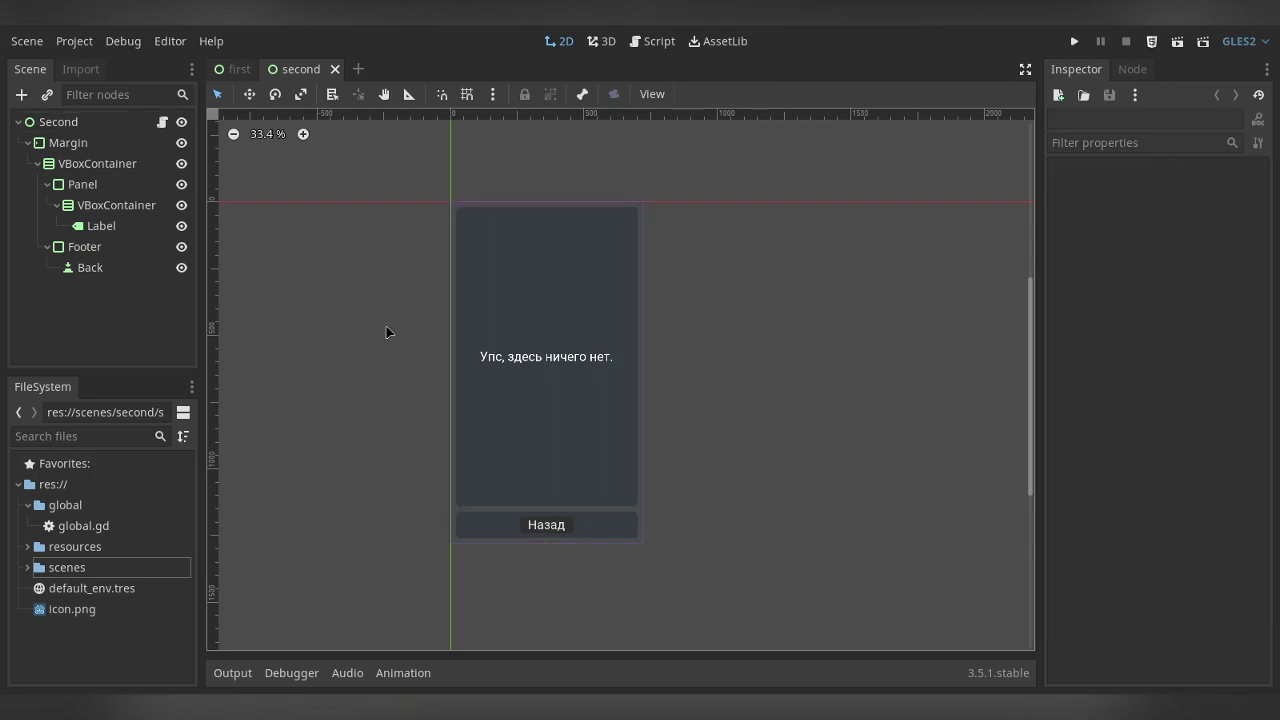
click(237, 69)
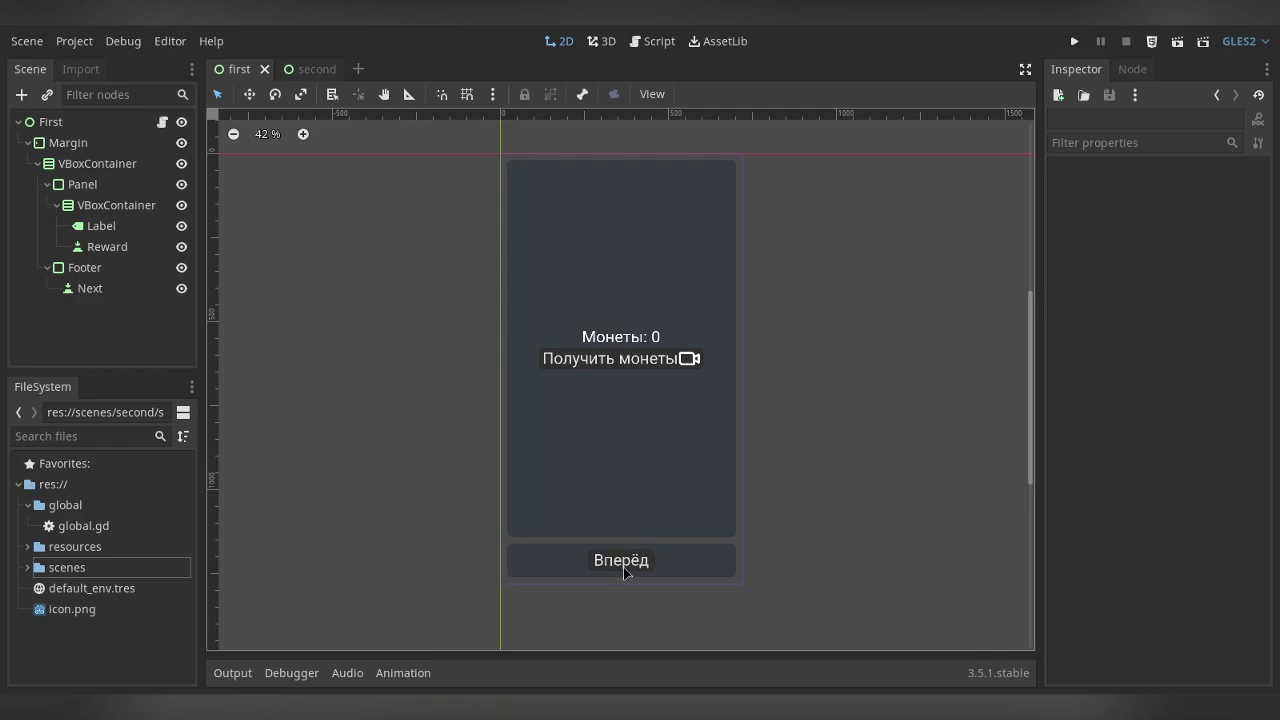
click(300, 69)
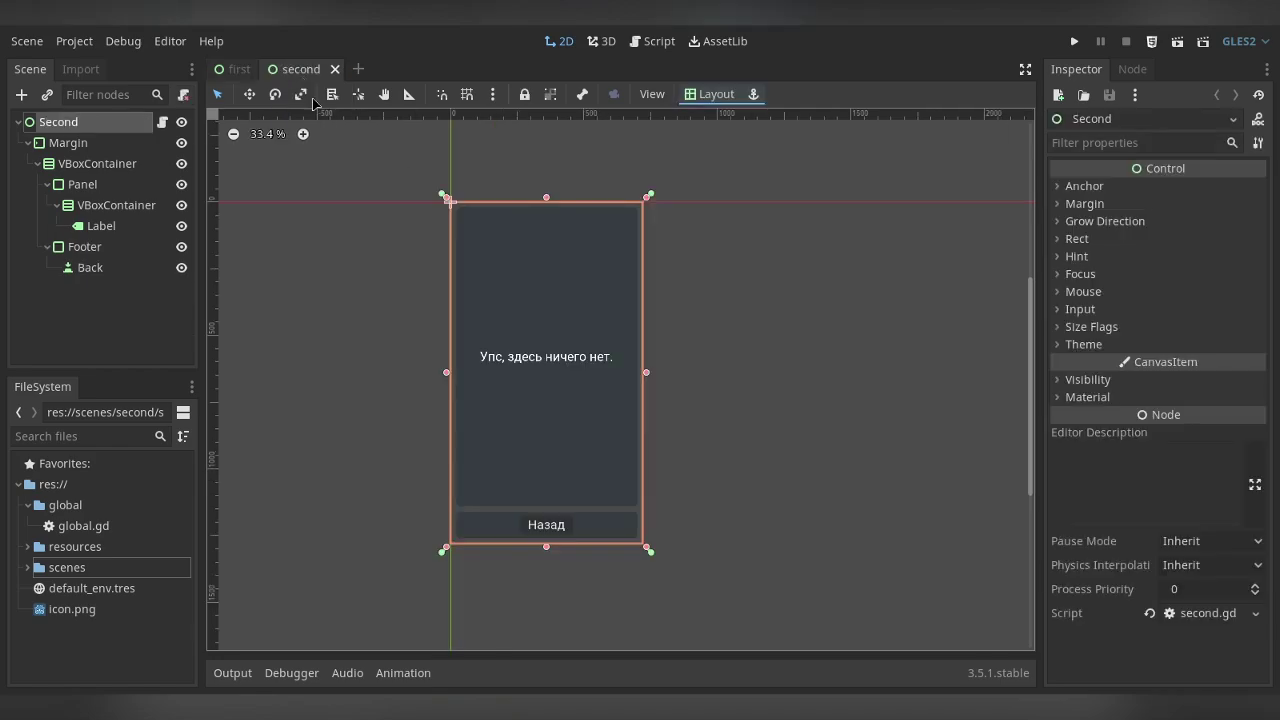
click(385, 437)
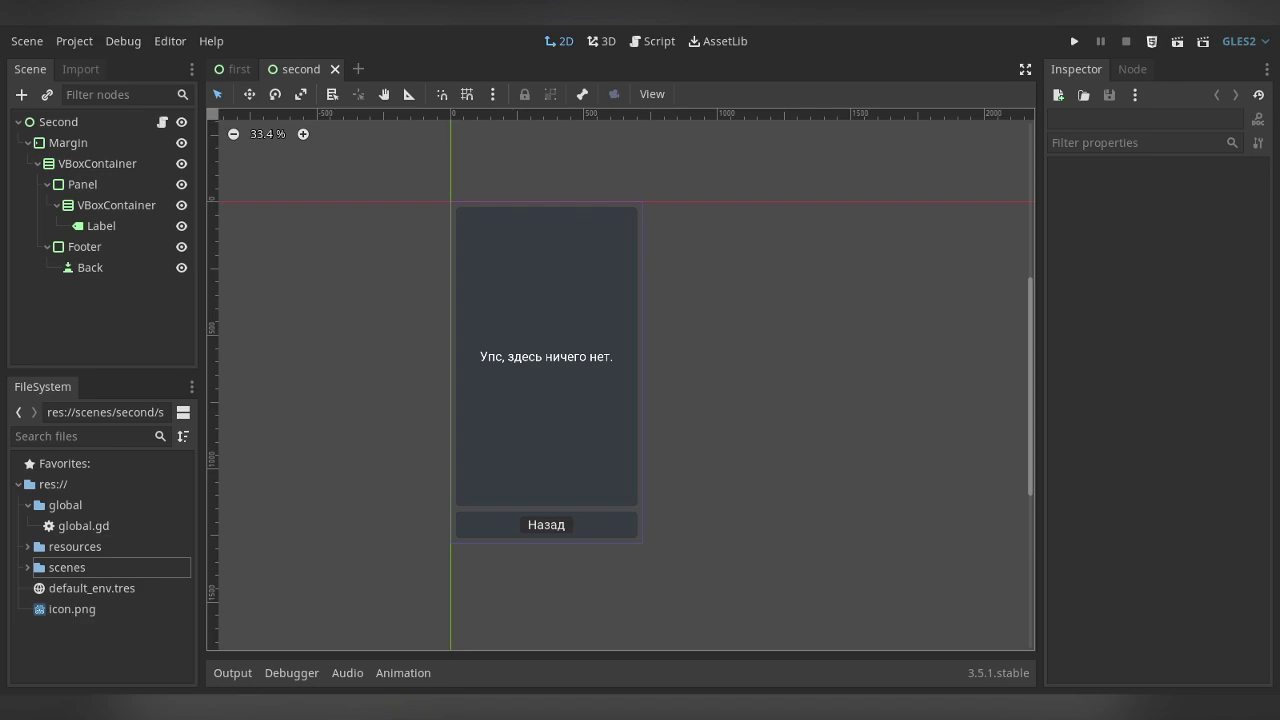
click(72, 46)
click(80, 141)
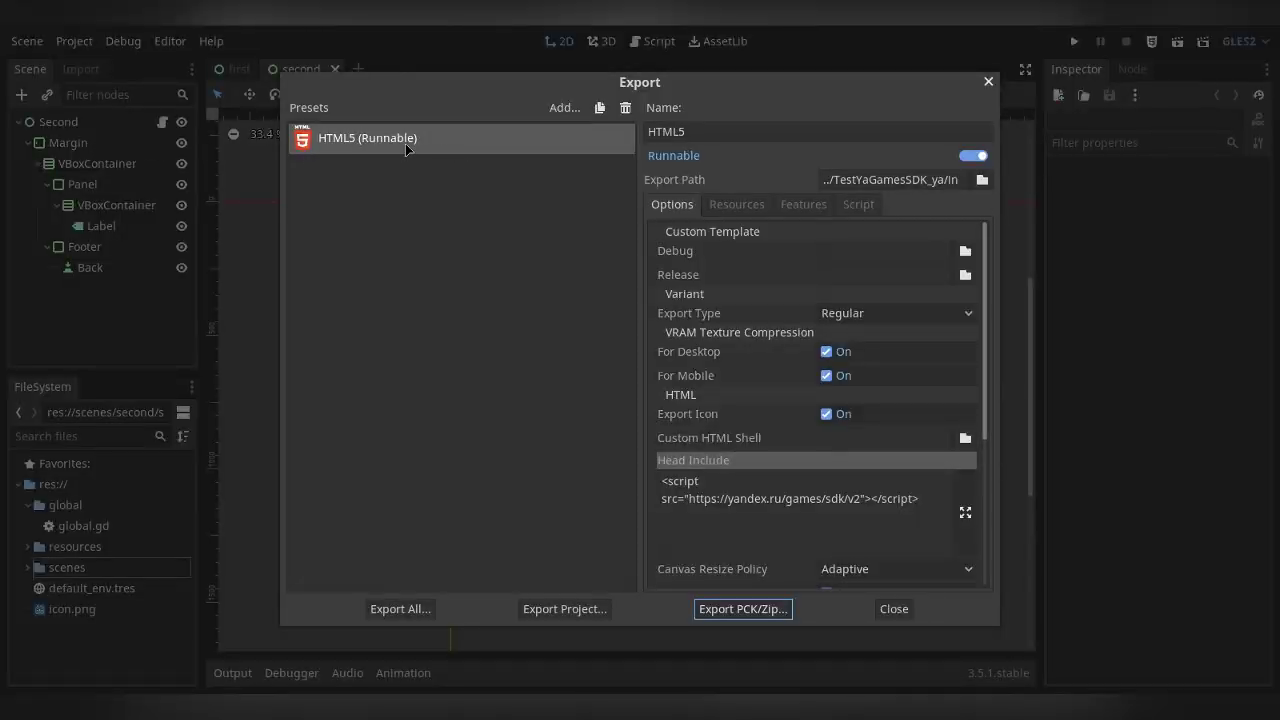
click(566, 107)
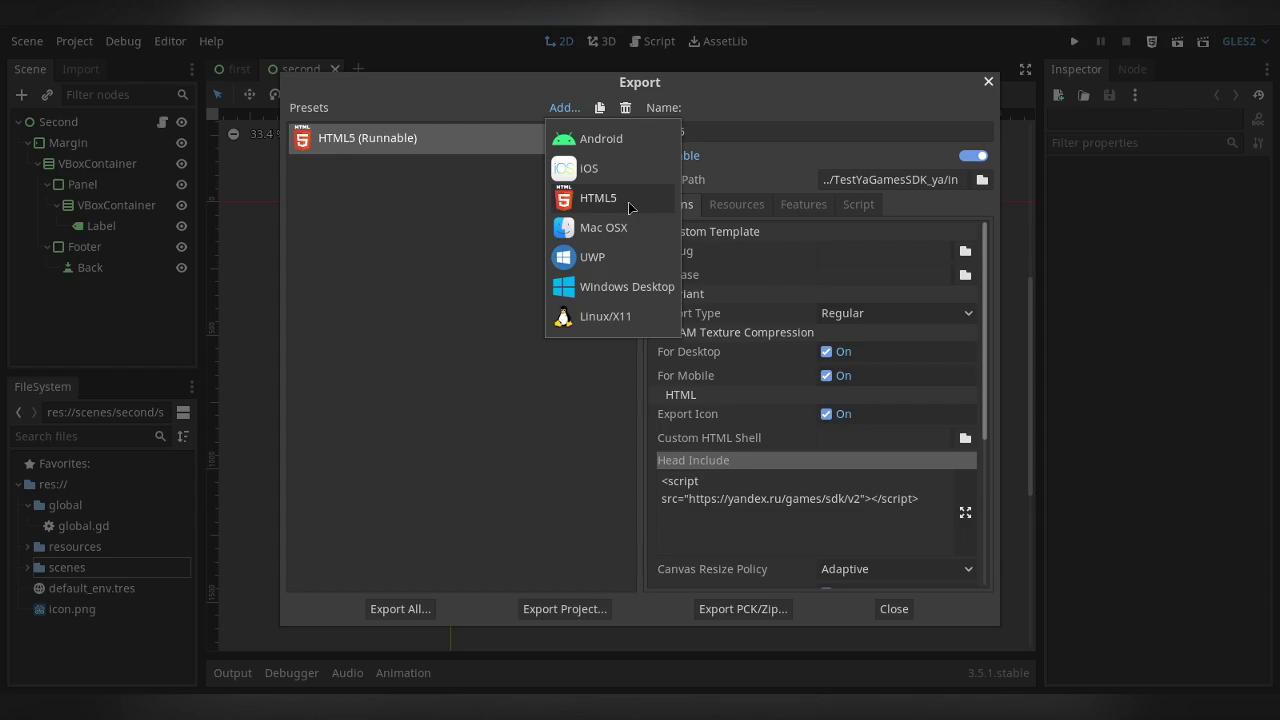
click(468, 205)
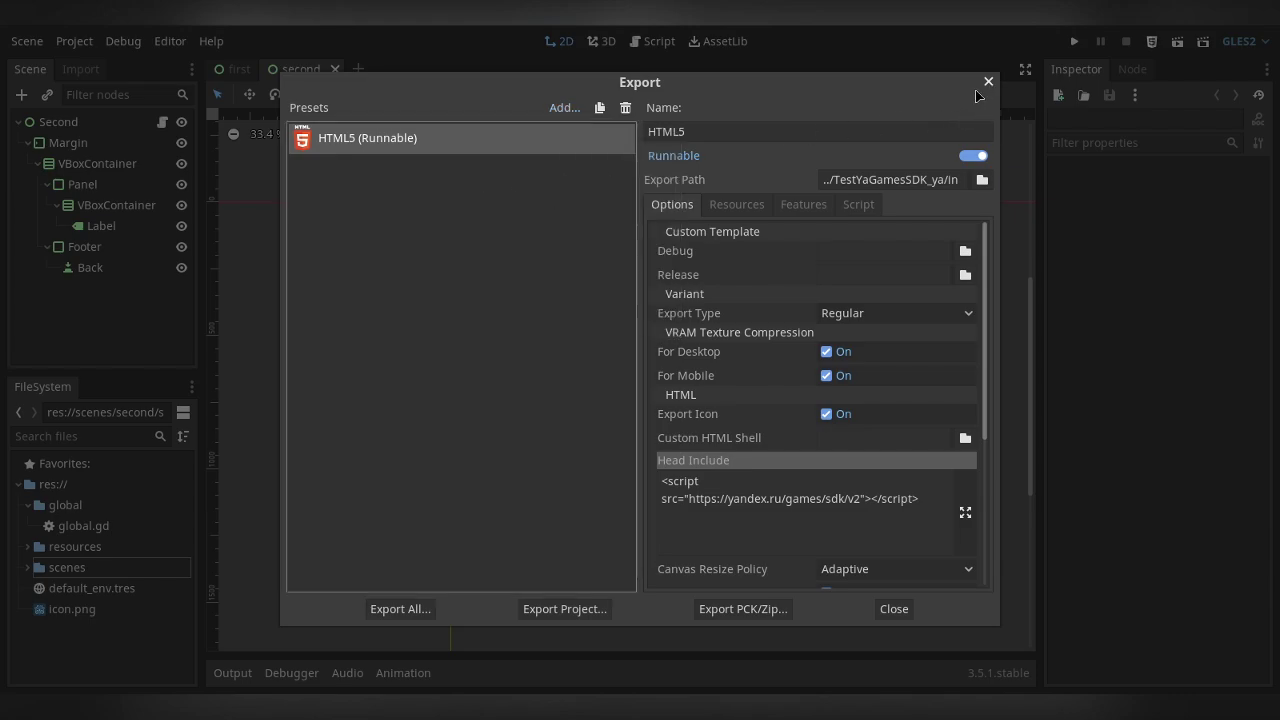
click(988, 82)
click(170, 41)
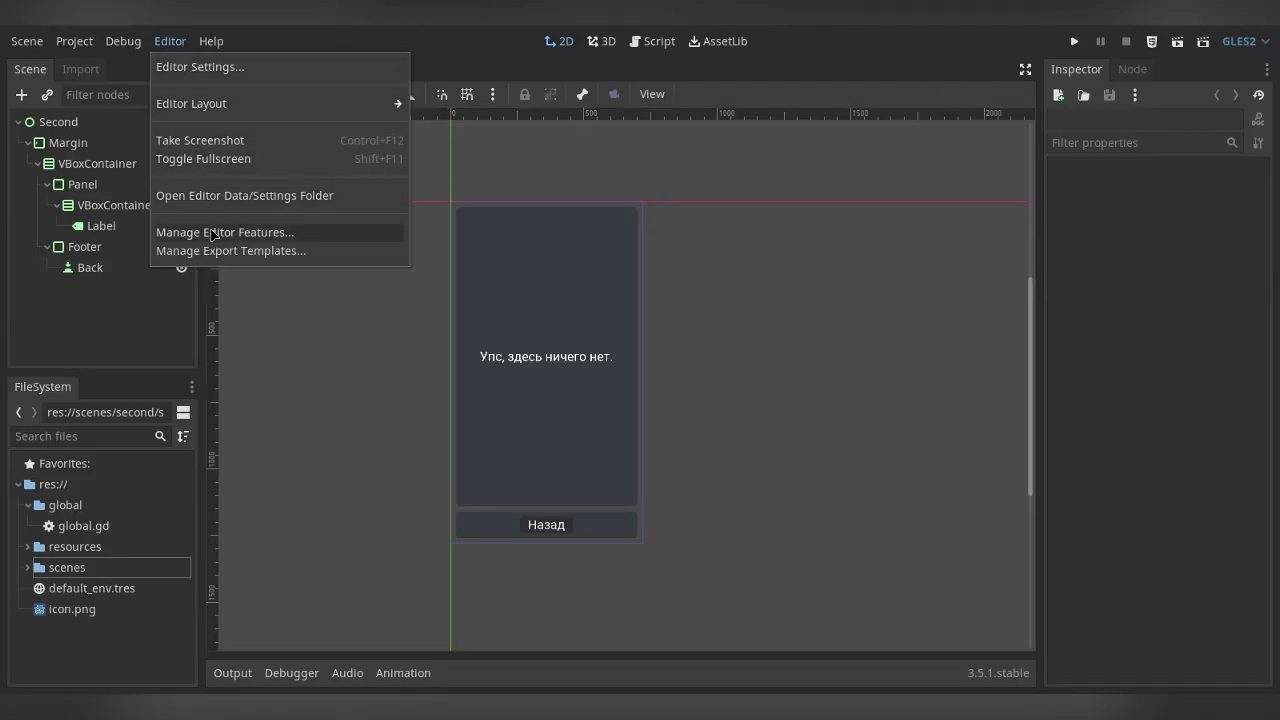
click(215, 250)
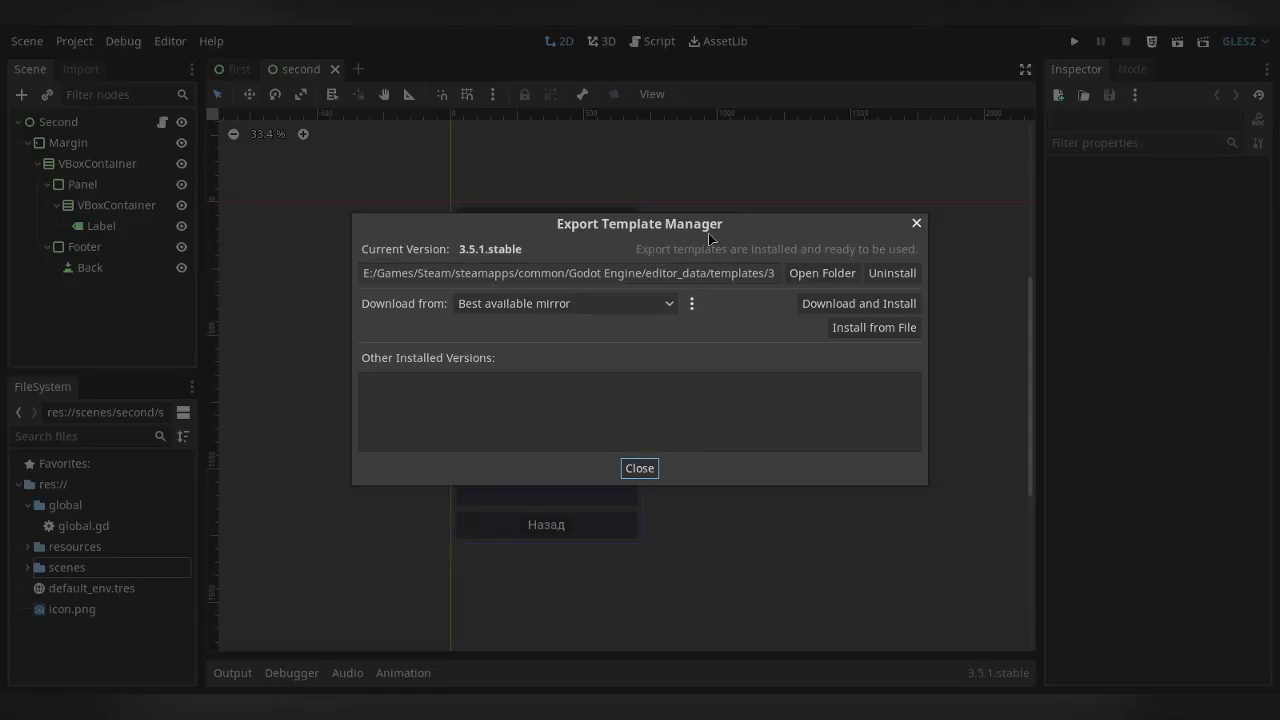
click(916, 225)
click(74, 41)
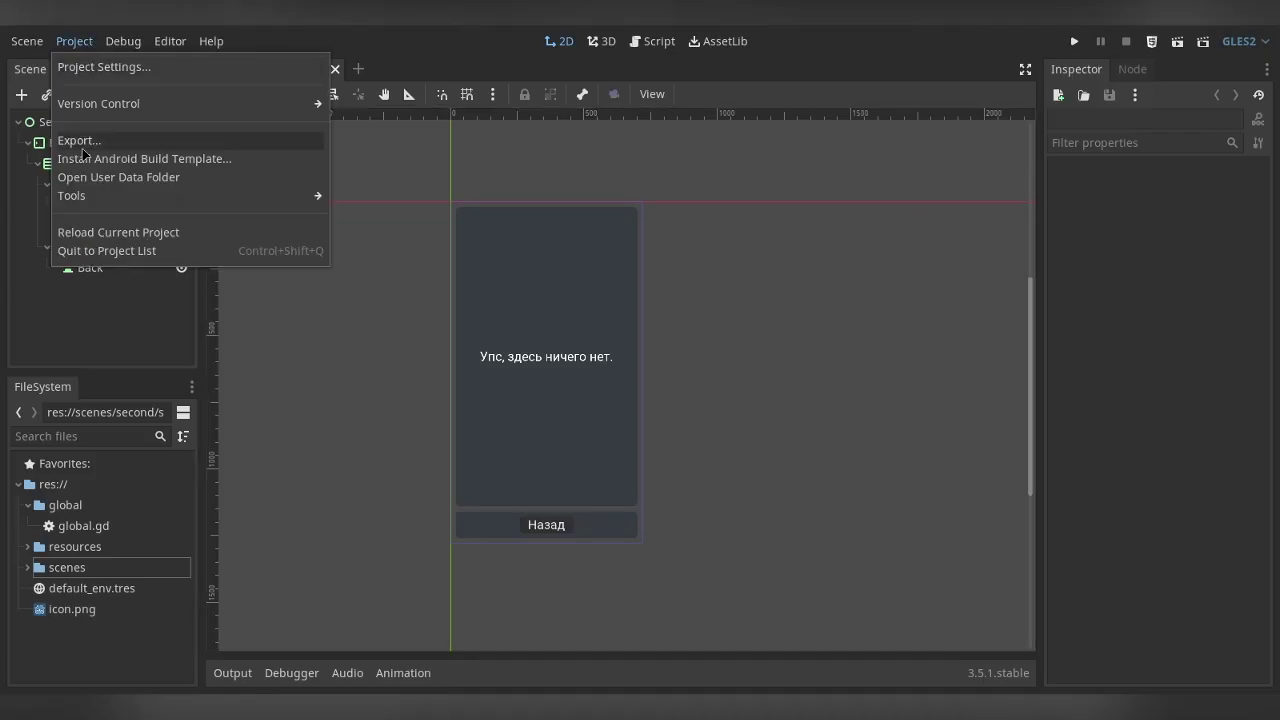
- Open the HTML5 preset's Head Include in the larger editor and locate the SDK script line
click(85, 150)
drag(932, 500, 630, 485)
click(966, 512)
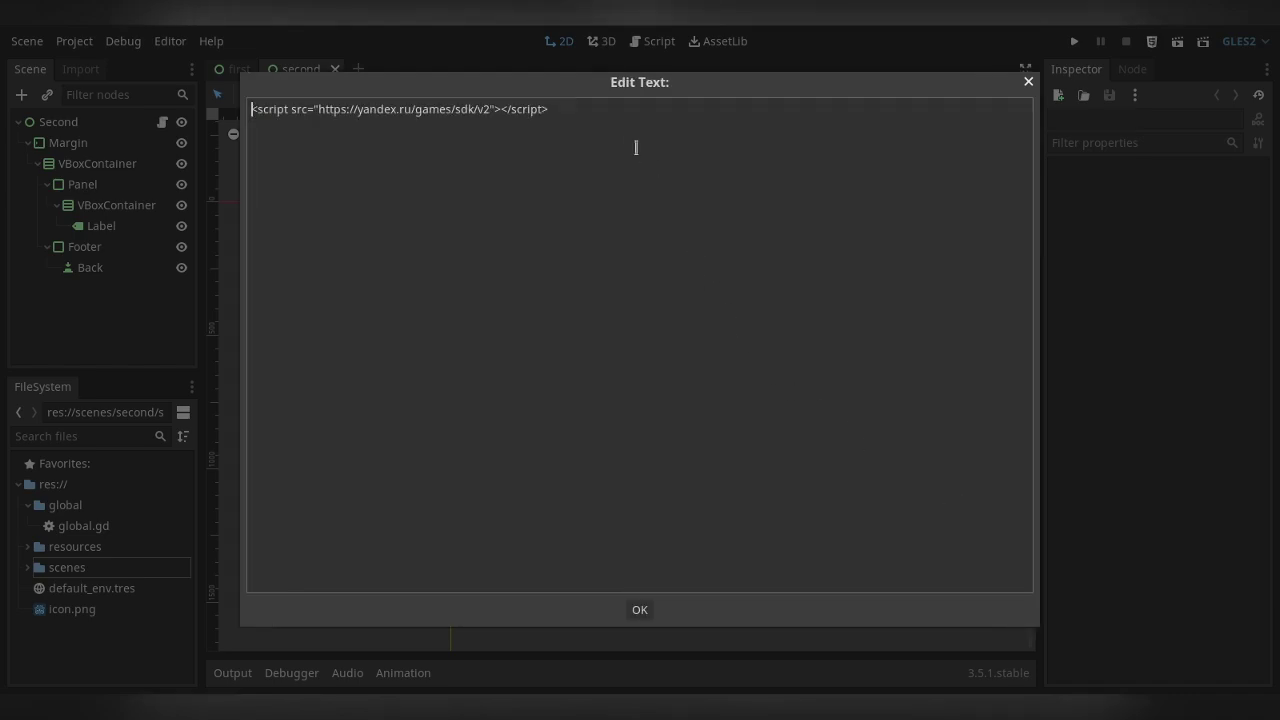
drag(563, 110, 248, 112)
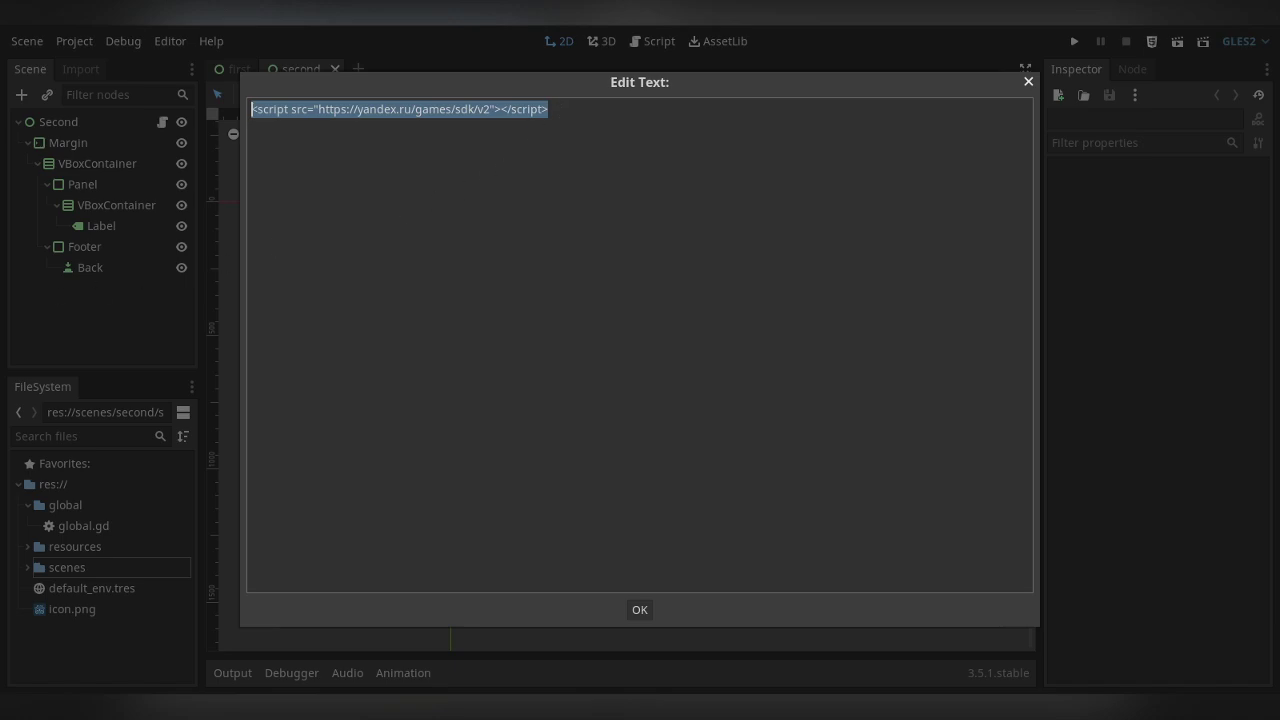
- Add the YaGames.init block plus ShowAd and ShowAdRewardedVideo functions after the SDK line, and confirm
key(End)
key(Return)
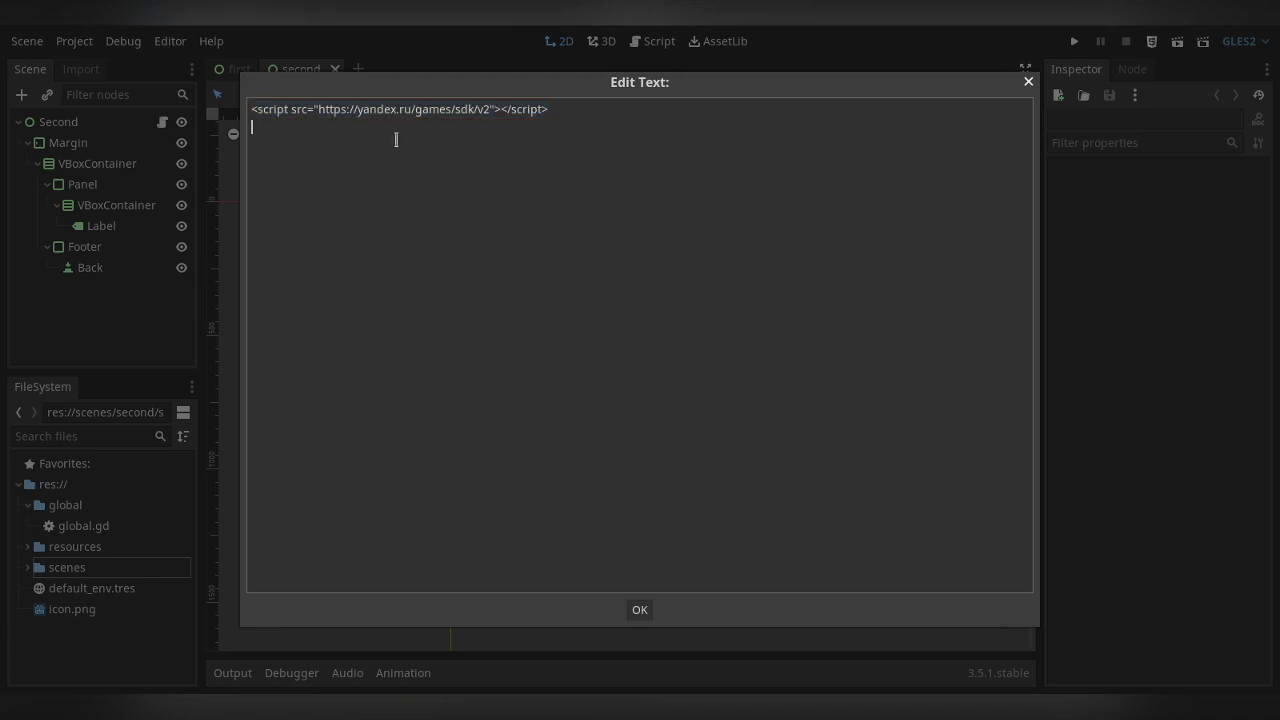
text(<script> YaGames.init().then(ysdk => {     window.ysdk = ysdk; }); </script>)
key(Return)
key(Return)
key(BackSpace)
text(function ShowAd(callback) {     window.ysdk.adv.showFullscreenAdv({         callbacks: {             onClose: function(wasShown) {                 callback(true);                 console.log('Ad!');             },             onError: function(error) {                 callback(false);                 console.log('Ad Error:', error);             }         }     }) }  function ShowAdRewardedVideo(callback) {     window.ysdk.adv.showRewardedVideo({         callbacks: {             onOpen: () => {                 console.log('Video ad open.');             },             onRewarded: () => {                 isRewarded = true;                 callback(isRewarded);                 console.log('Reward!');             },             onClose: () => {                 console.log('Video ad closed.');             },             onError: (e) => {                 console.log('Error while open rewarded ad:', e);             }         }     }); })
scroll(288, 176, up, 4)
click(288, 176)
key(Return)
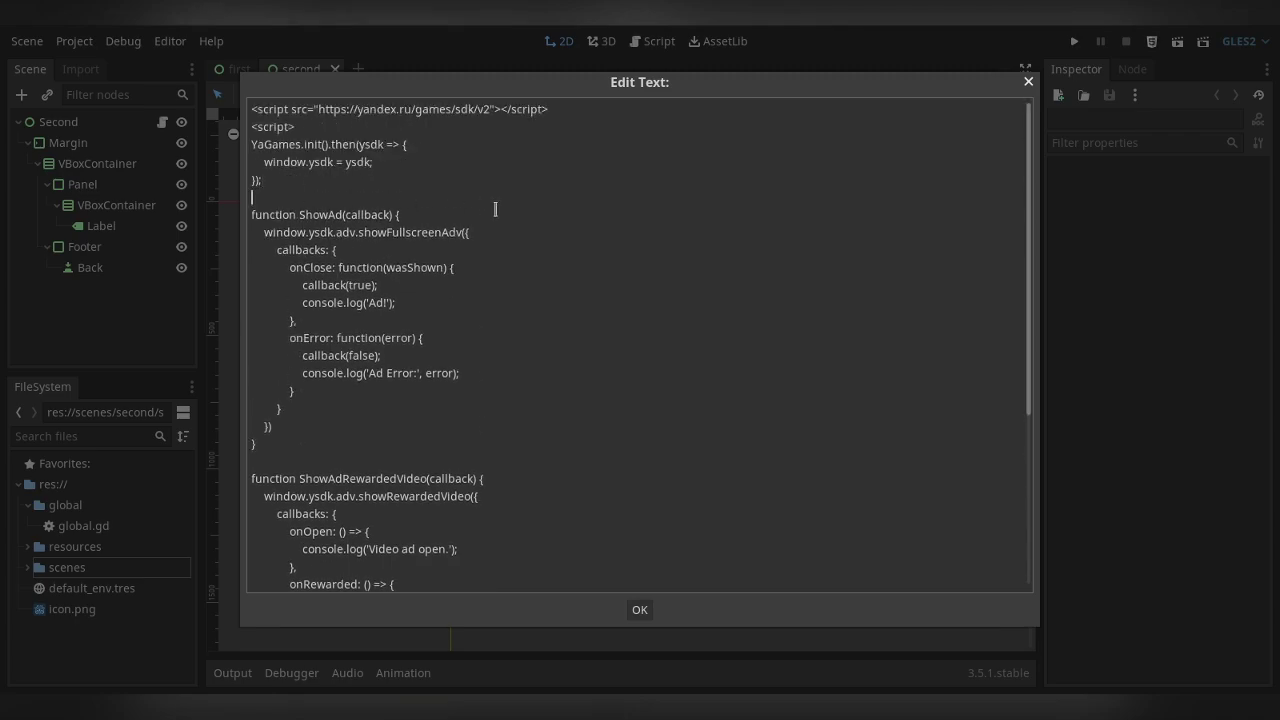
scroll(258, 216, down, 5)
click(645, 610)
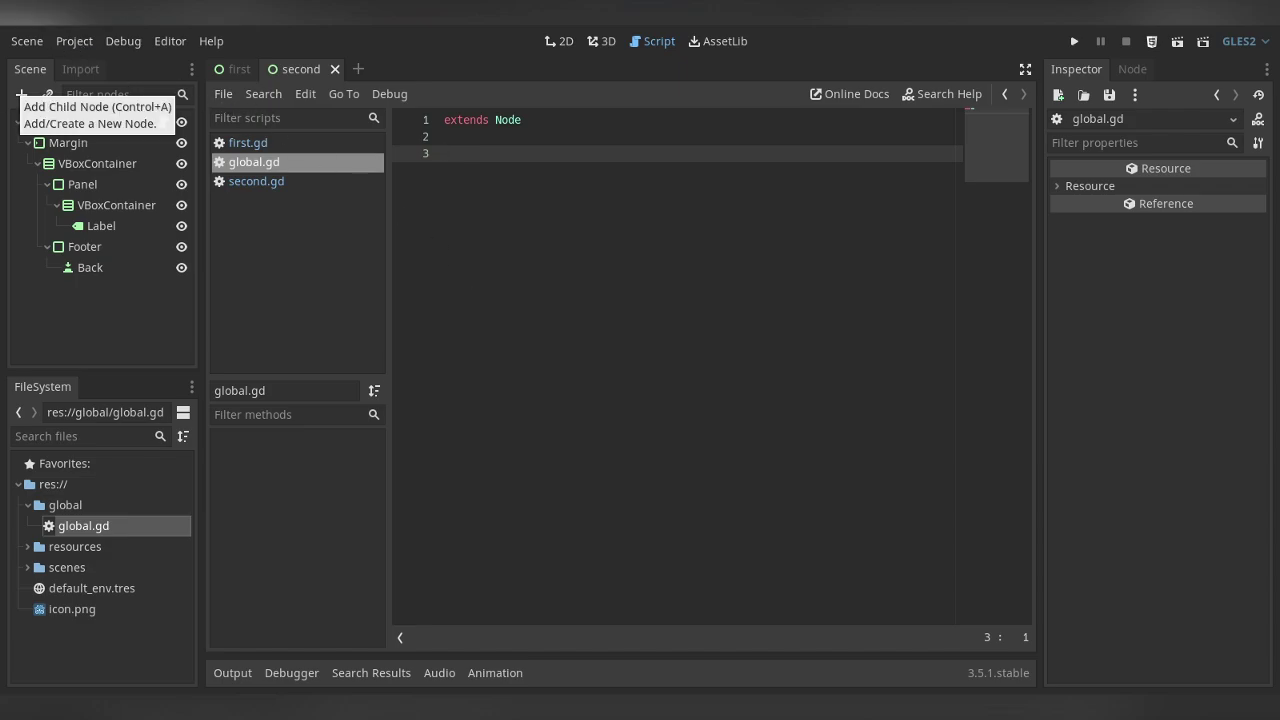
- Confirm in Project Settings' AutoLoad tab that global.gd is enabled as the Global singleton
click(74, 41)
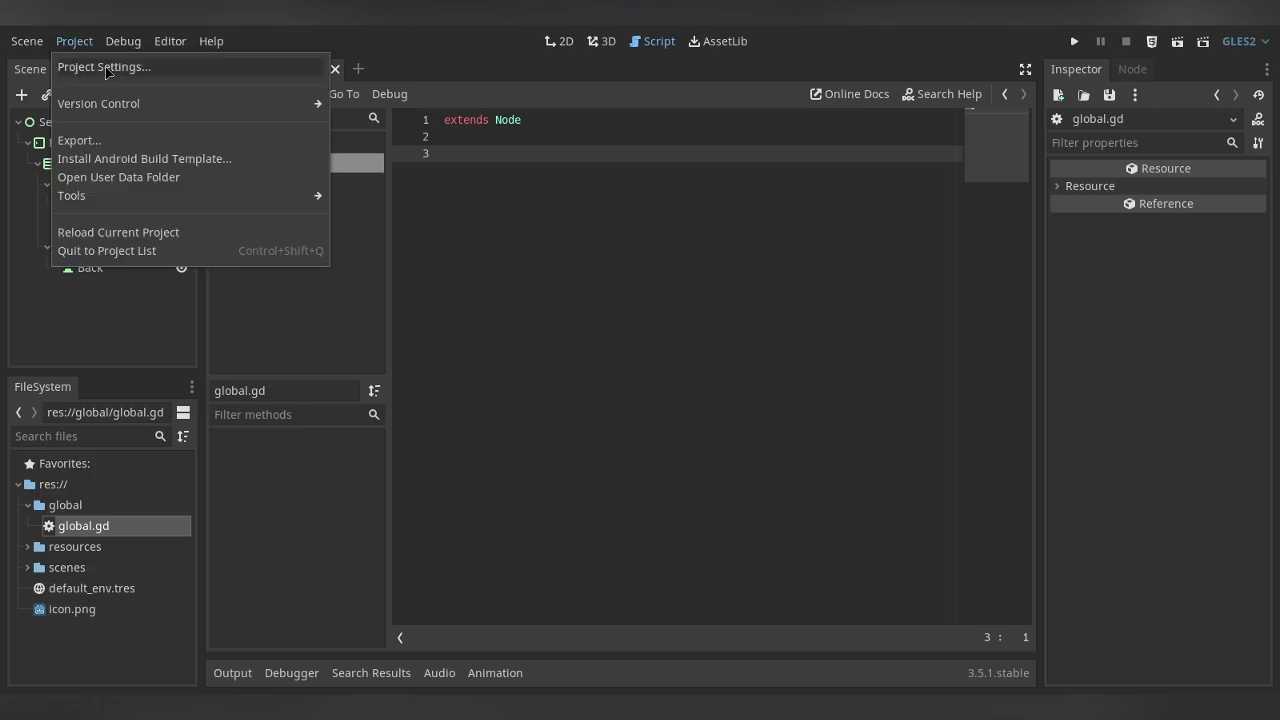
click(100, 64)
click(529, 108)
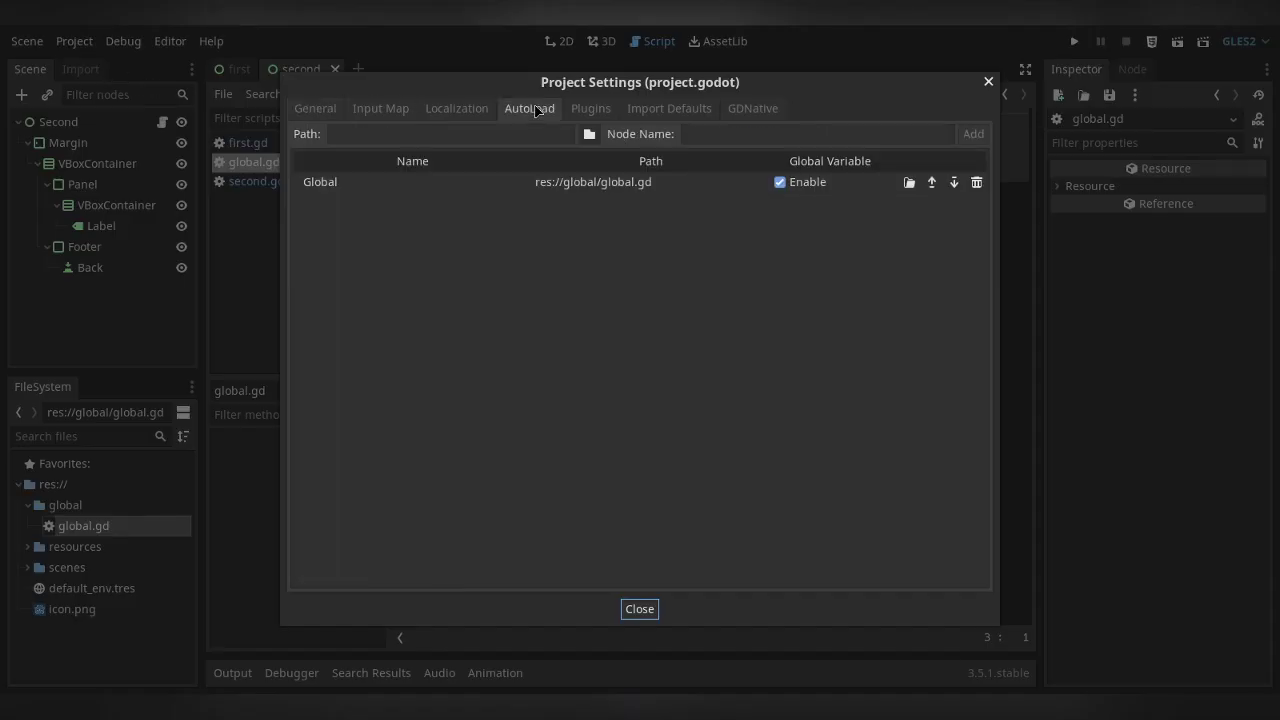
click(321, 184)
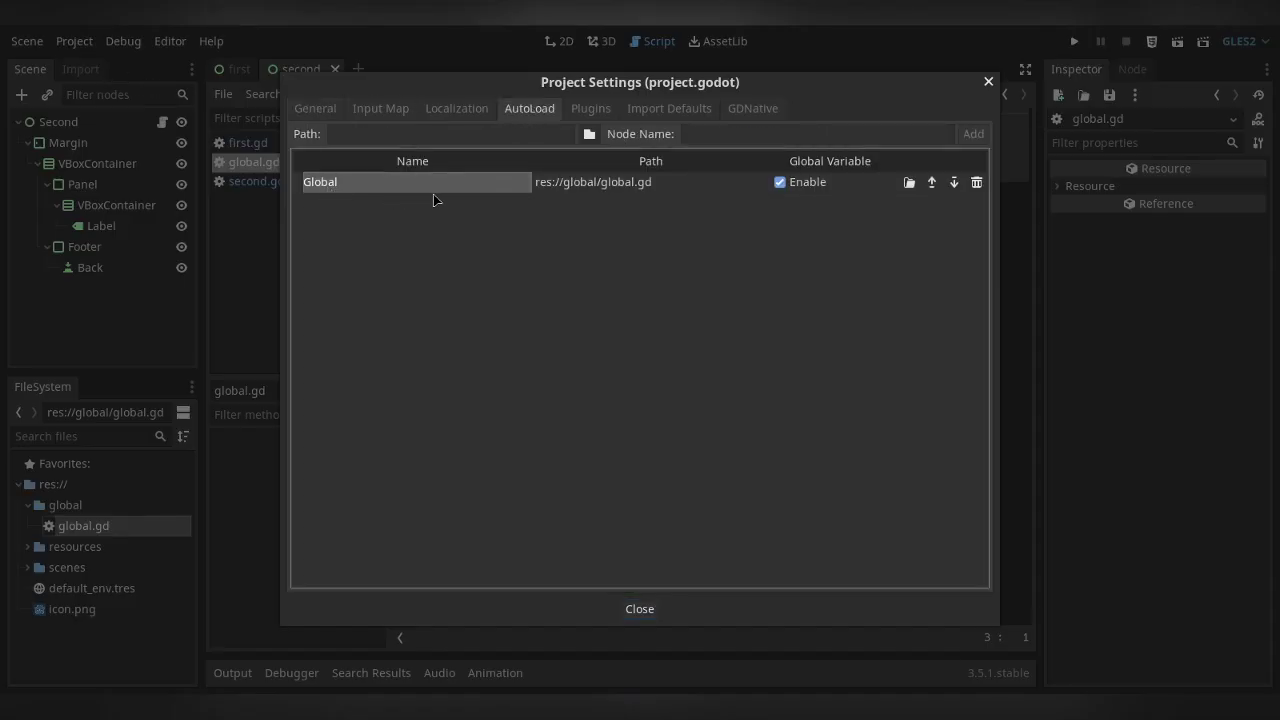
click(989, 82)
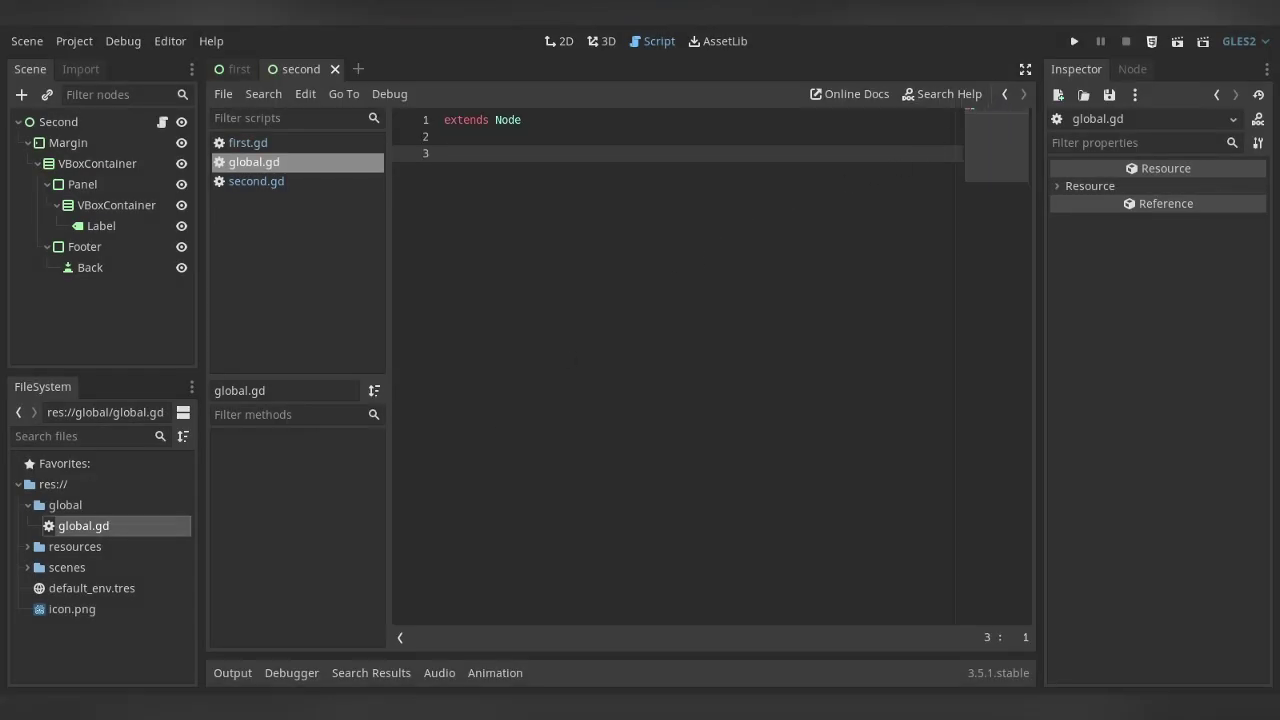
- Paste the coins variable, JavaScript callbacks and ad-showing functions into global.gd and save it
text(var coins = 0  var callback_rewarded_ad = JavaScript.create_callback(self, '_rewarded_ad') var callback_ad = JavaScript.create_callback(self, '_ad')  onready var win = JavaScript.get_interface("window")  func js_show_ad(): 	win.ShowAd(callback_ad) 	# Здесь можно приостановить музыку / звуки  func js_show_rewarded_ad(): 	win.ShowAdRewardedVideo(callback_rewarded_ad) 	# Здесь можно приостановить музыку / звуки  func _rewarded_ad(args): 	print(args[0]) 	coins += 10 	# Здесь можно возобновить музыку / звуки  func _ad(args): 	print(args[0]) 	# Здесь можно возобновить музыку / звуки)
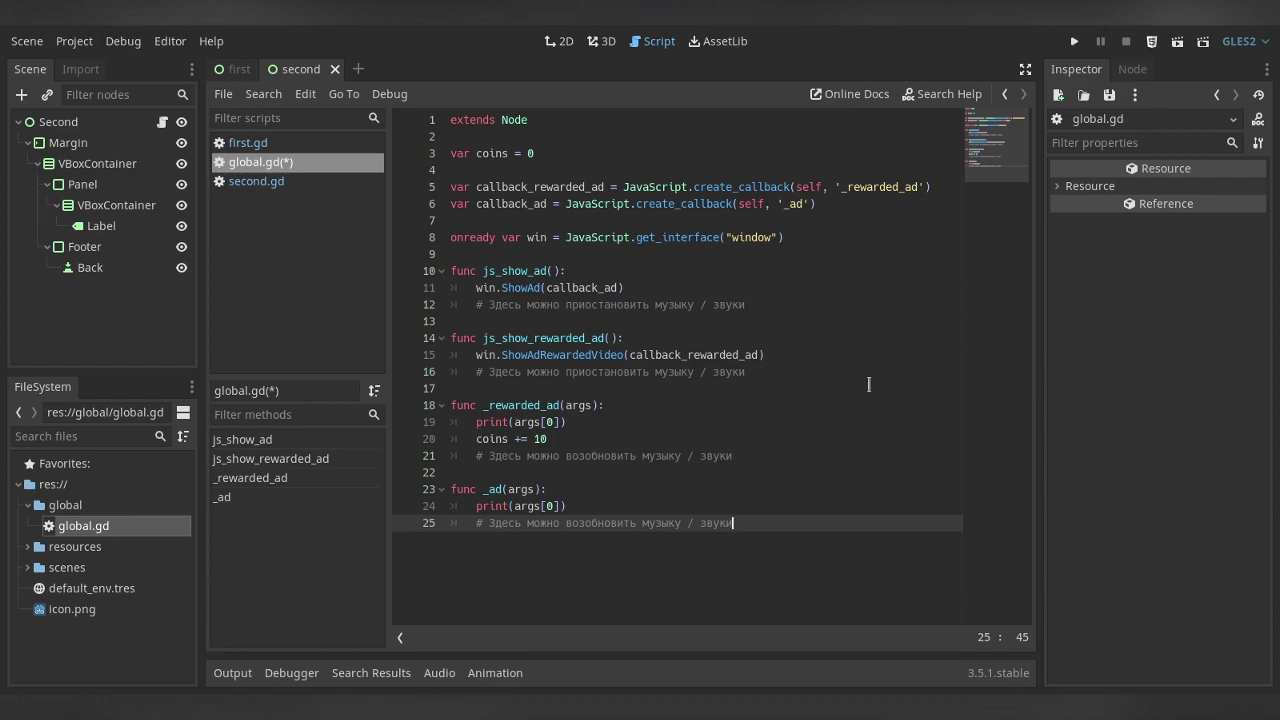
key(ctrl+s)
key(Return)
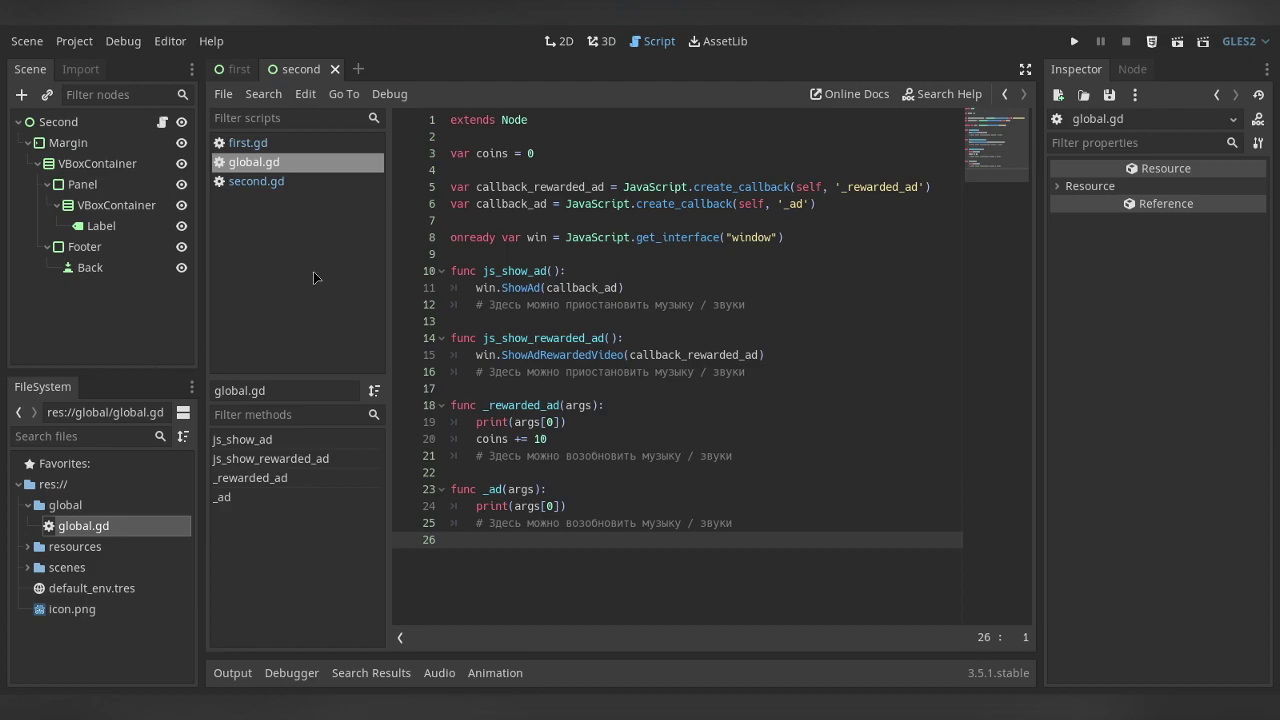
click(238, 72)
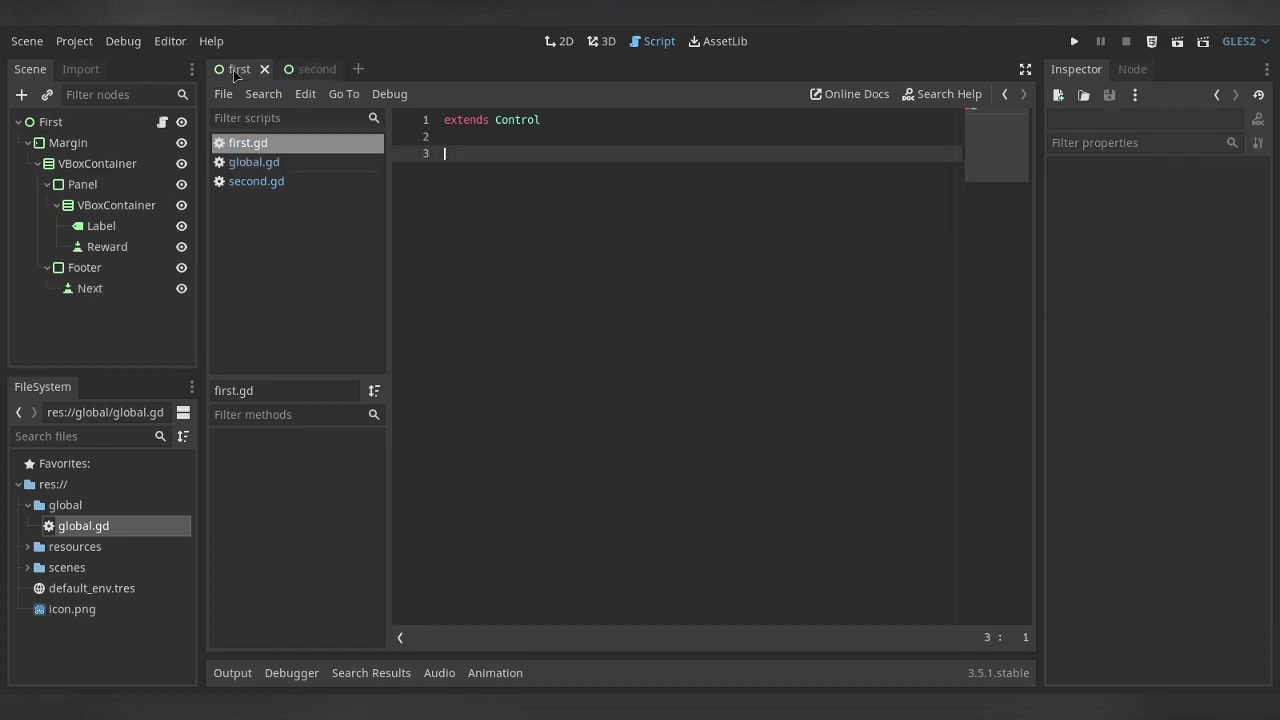
- Paste the coin display and ad handler code into first.gd and save it
click(162, 122)
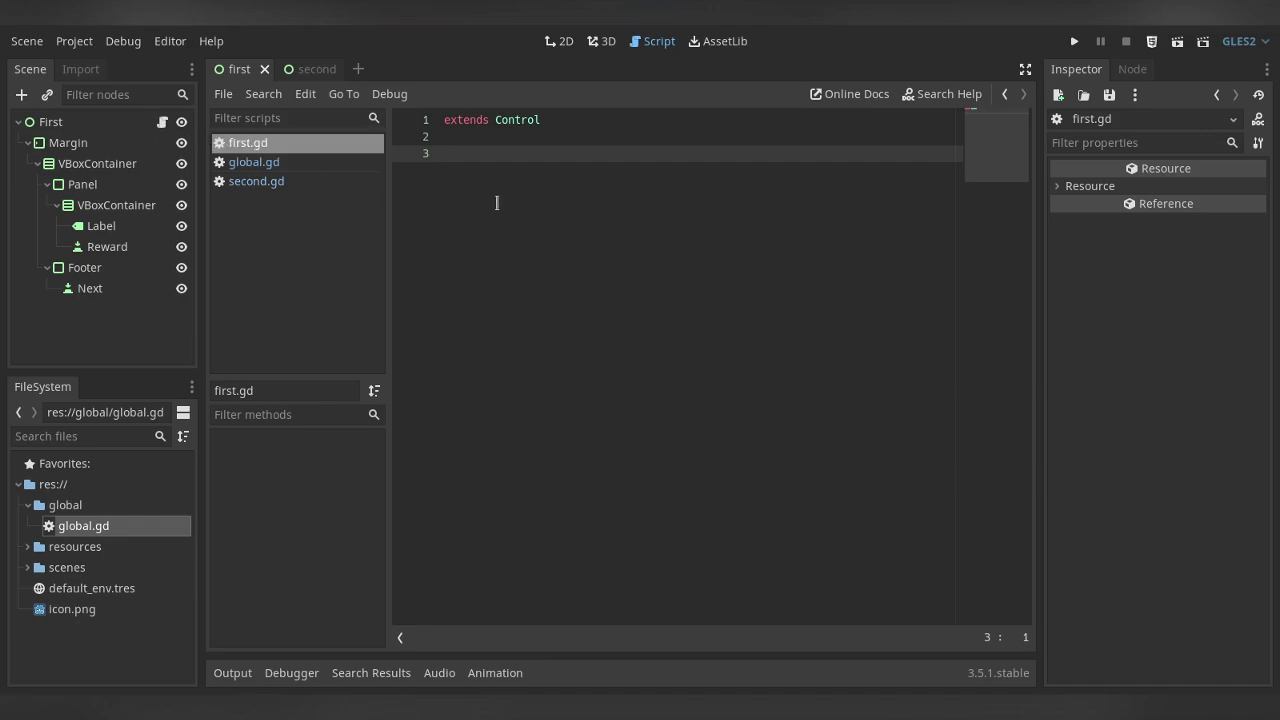
text(onready var label: Label = $Margin/VBoxContainer/Panel/VBoxContainer/Label  func _process(_delta: float) -> void: 	update_ui()  func update_ui(): 	label.text = "Монеты: %d" % [Global.coins]  func _on_Reward_pressed() -> void: 	Global.js_show_rewarded_ad()  func _on_Next_pressed() -> void: 	get_tree().change_scene("res://scenes/second/second.tscn"))
key(ctrl+s)
key(Return)
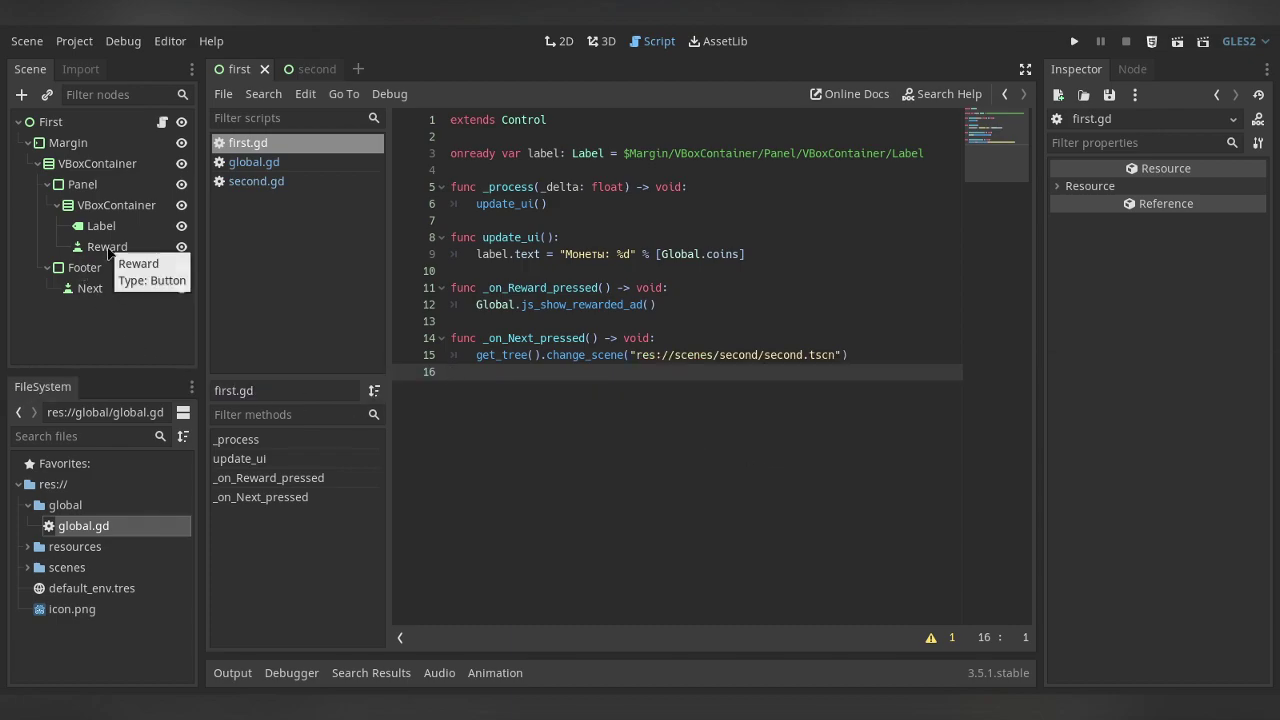
- Connect the Reward and Next buttons' pressed signals to _on_Reward_pressed and _on_Next_pressed
click(108, 248)
click(1132, 69)
click(1110, 207)
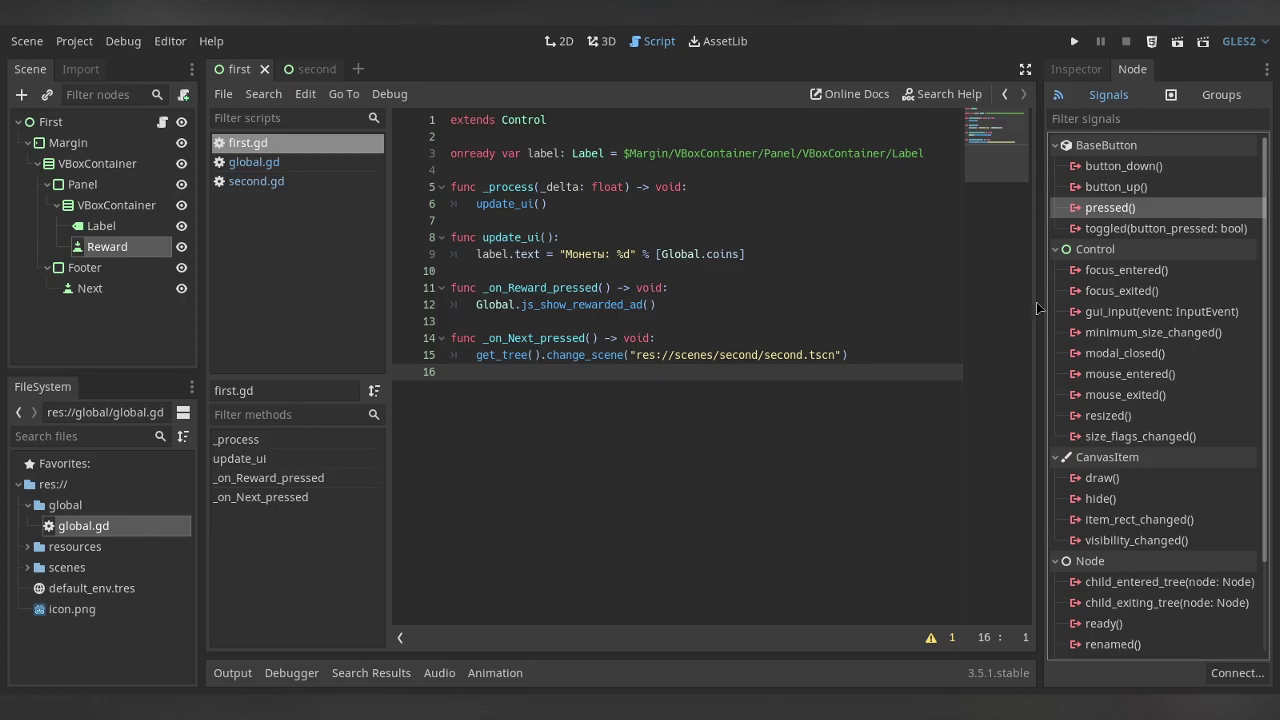
double_click(1113, 212)
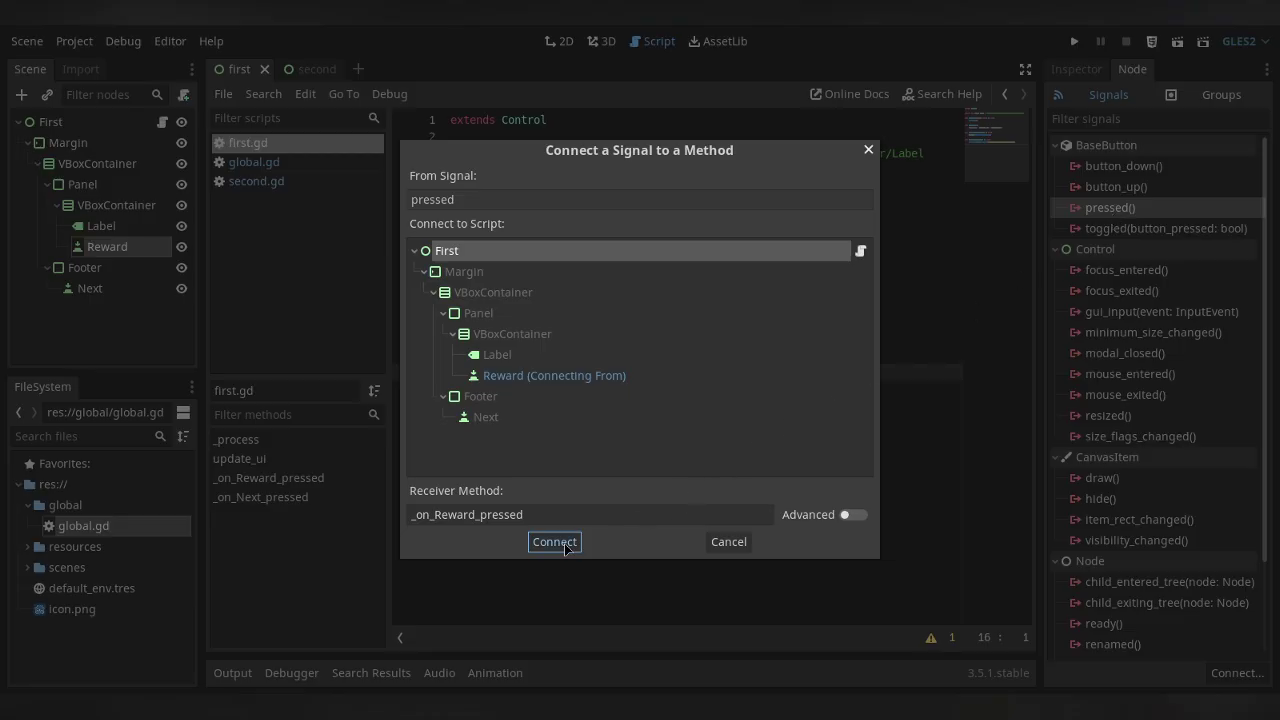
click(560, 543)
click(100, 290)
click(1127, 210)
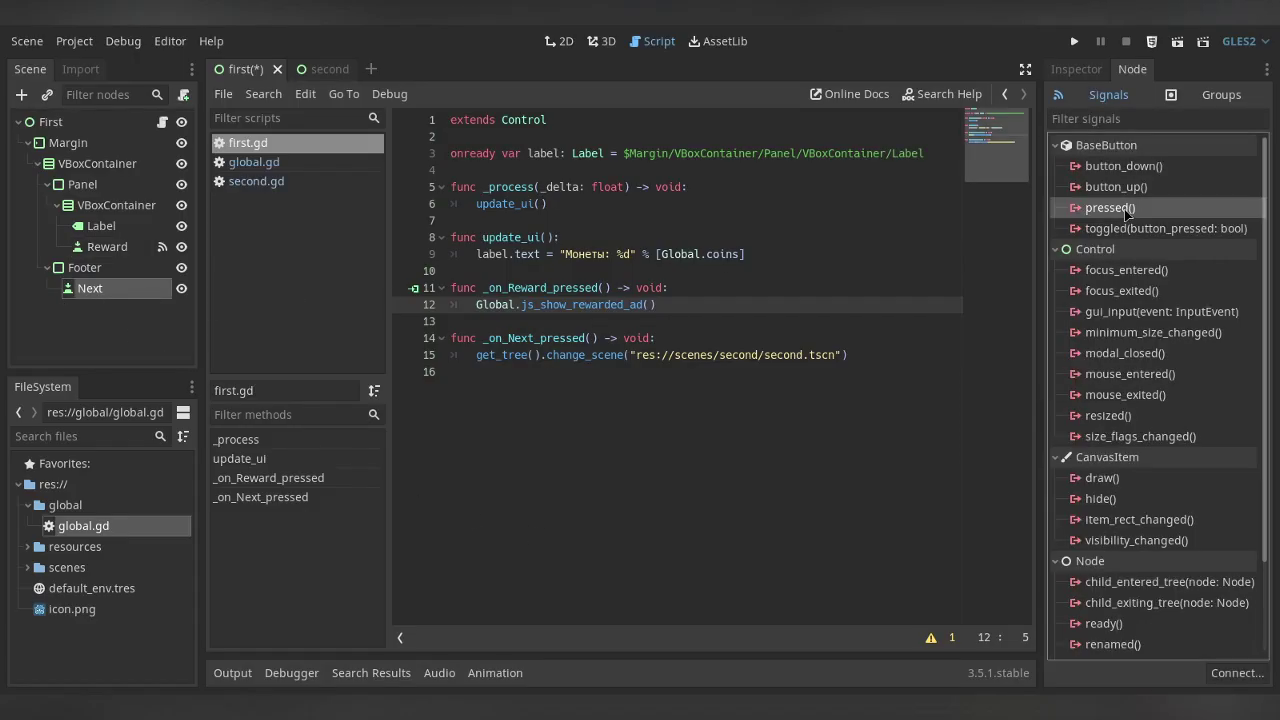
double_click(1127, 210)
click(558, 547)
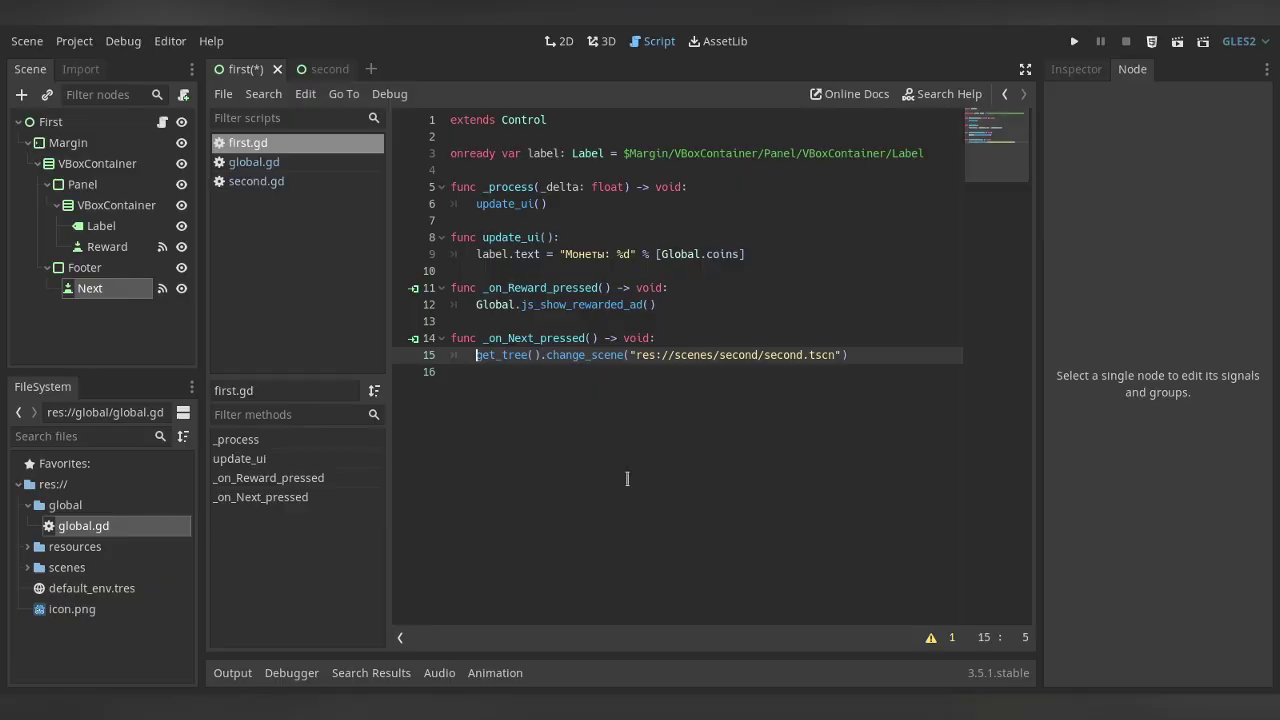
key(ctrl+s)
- Connect the second scene's Back button pressed signal to _on_Back_pressed in second.gd
click(288, 182)
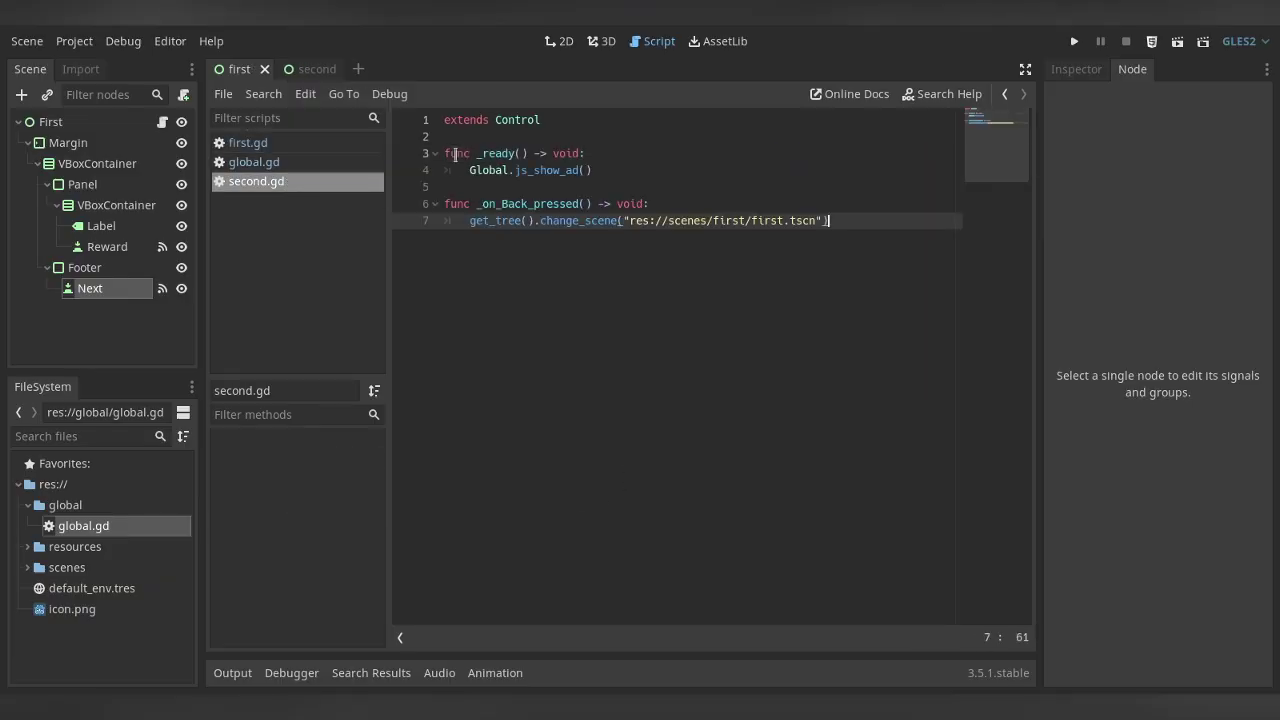
click(302, 69)
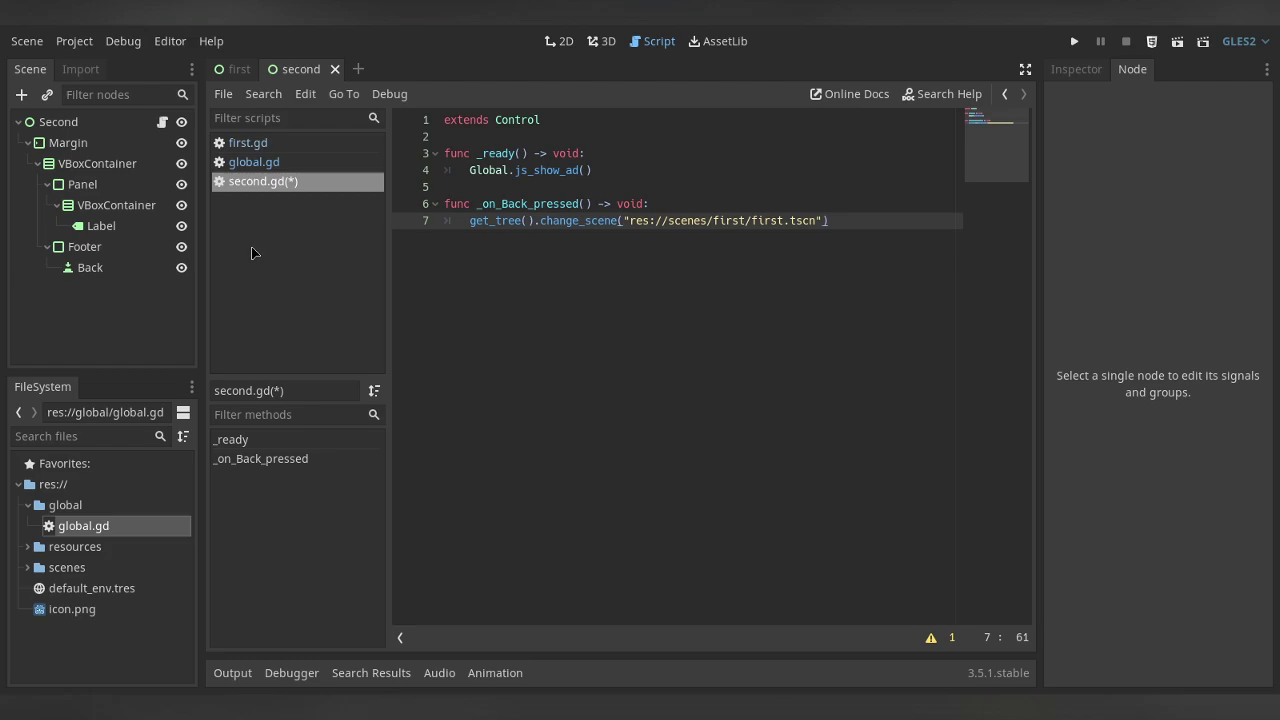
click(105, 272)
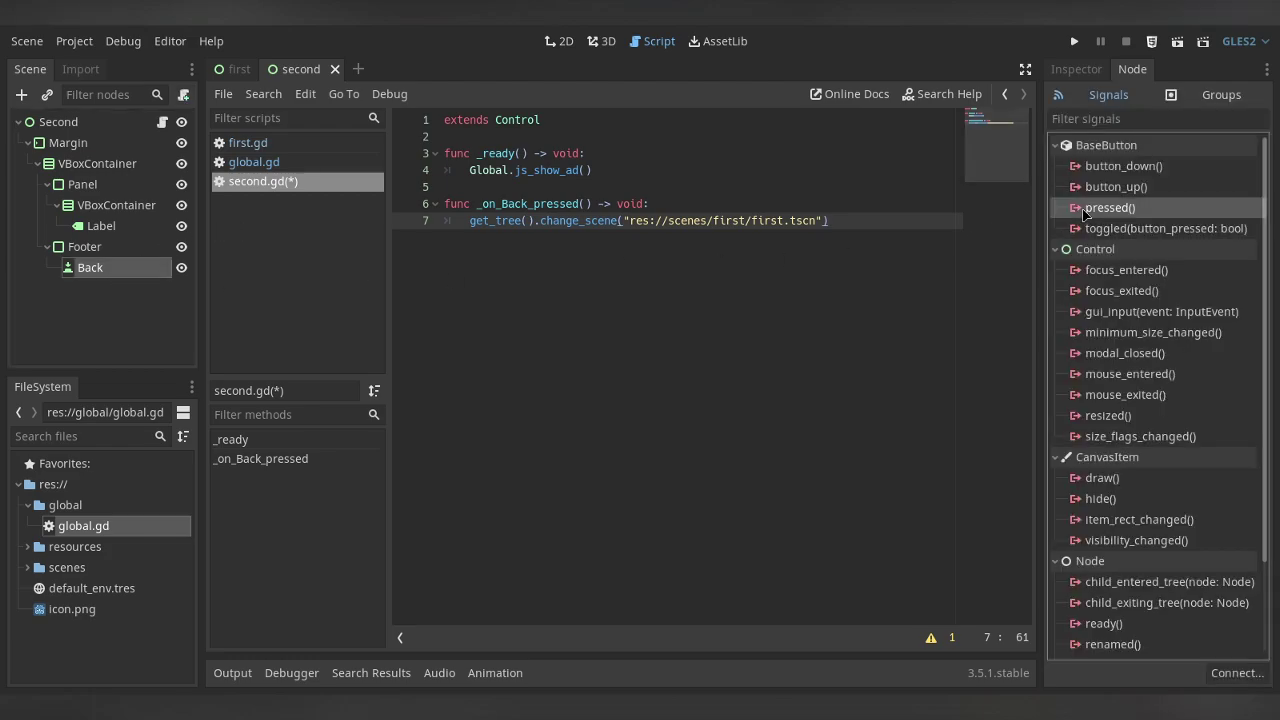
double_click(1085, 213)
click(568, 546)
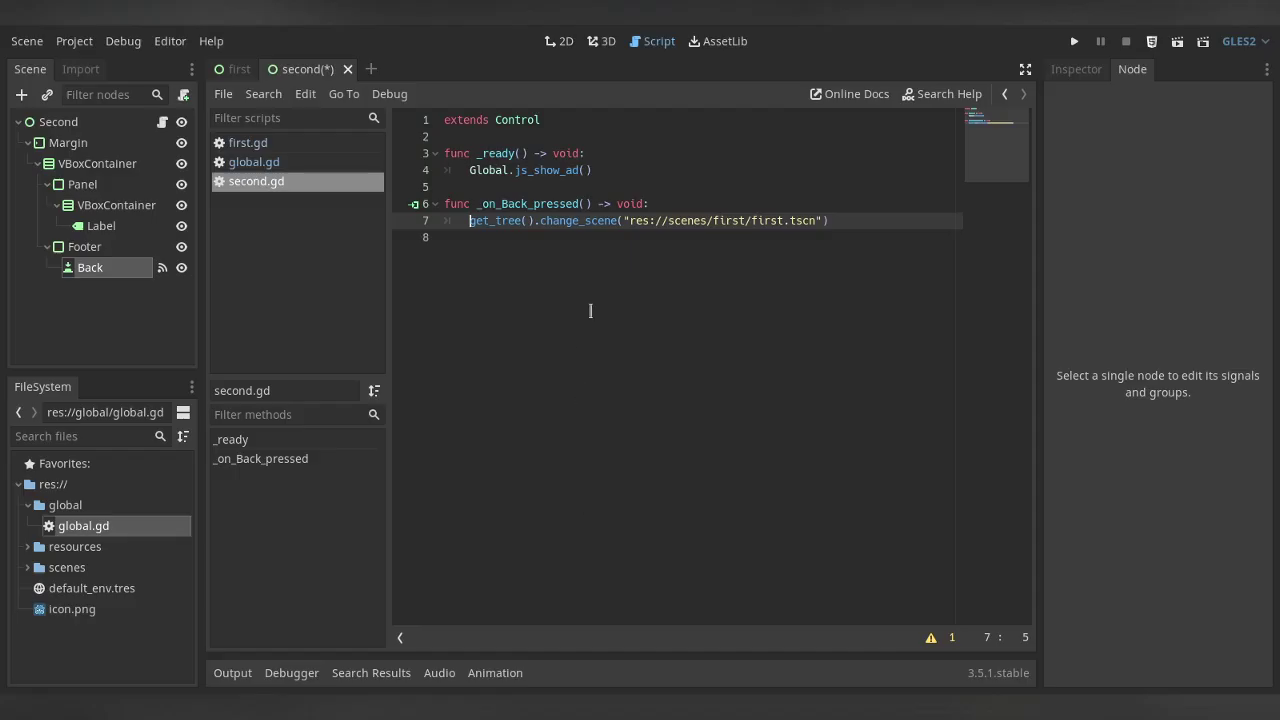
- Save second.gd and bring up the HTML5 export preset
key(ctrl+a)
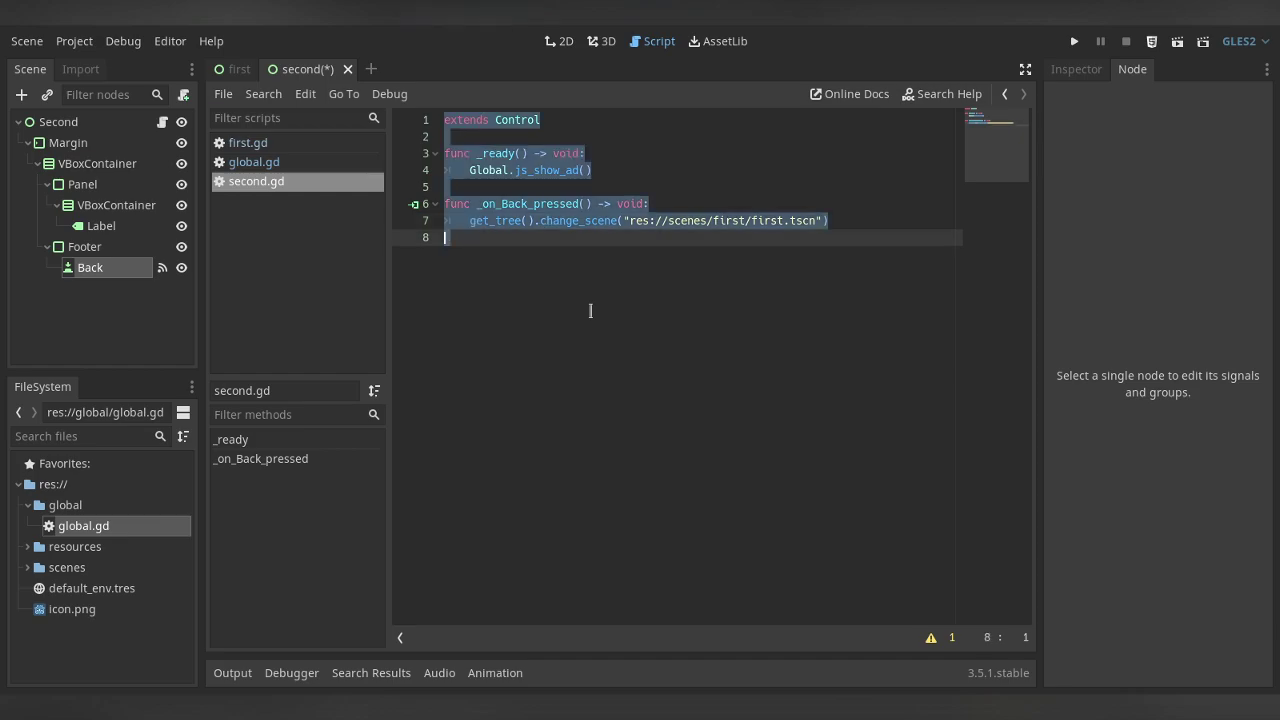
click(830, 222)
key(ctrl+s)
click(74, 41)
click(100, 120)
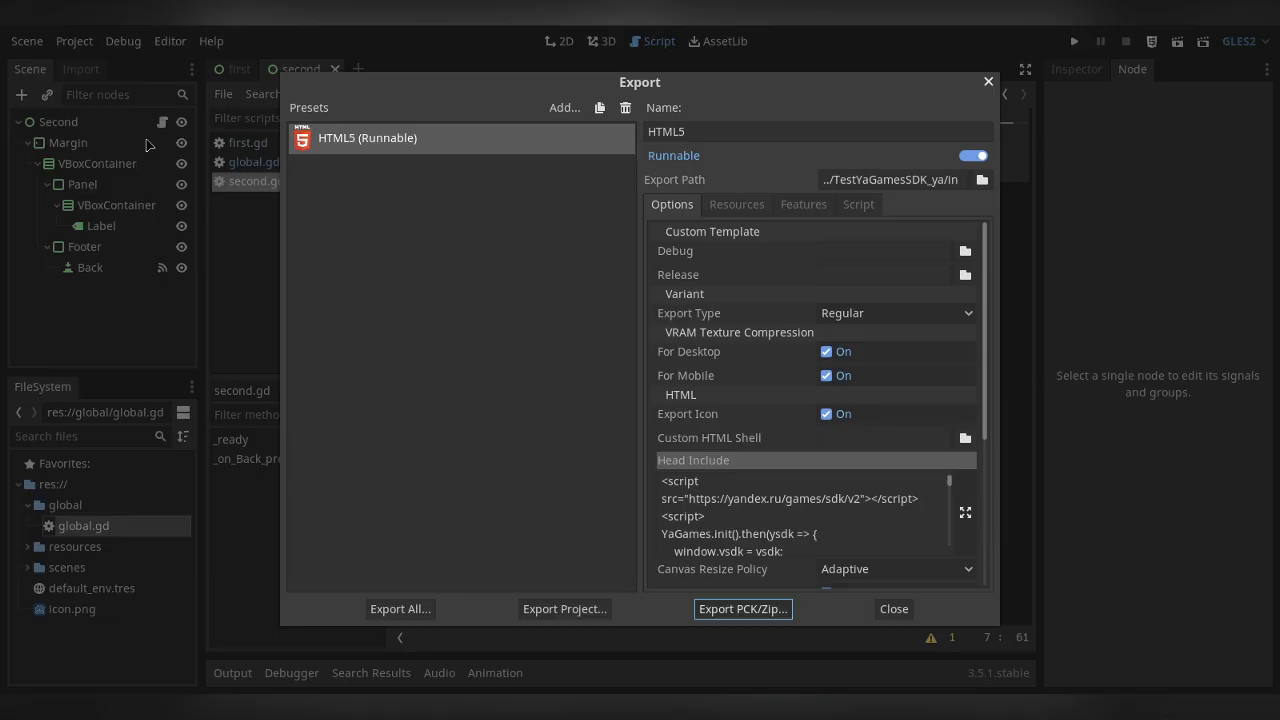
- Export the HTML5 build as index.html, replacing the existing file
click(565, 609)
click(470, 592)
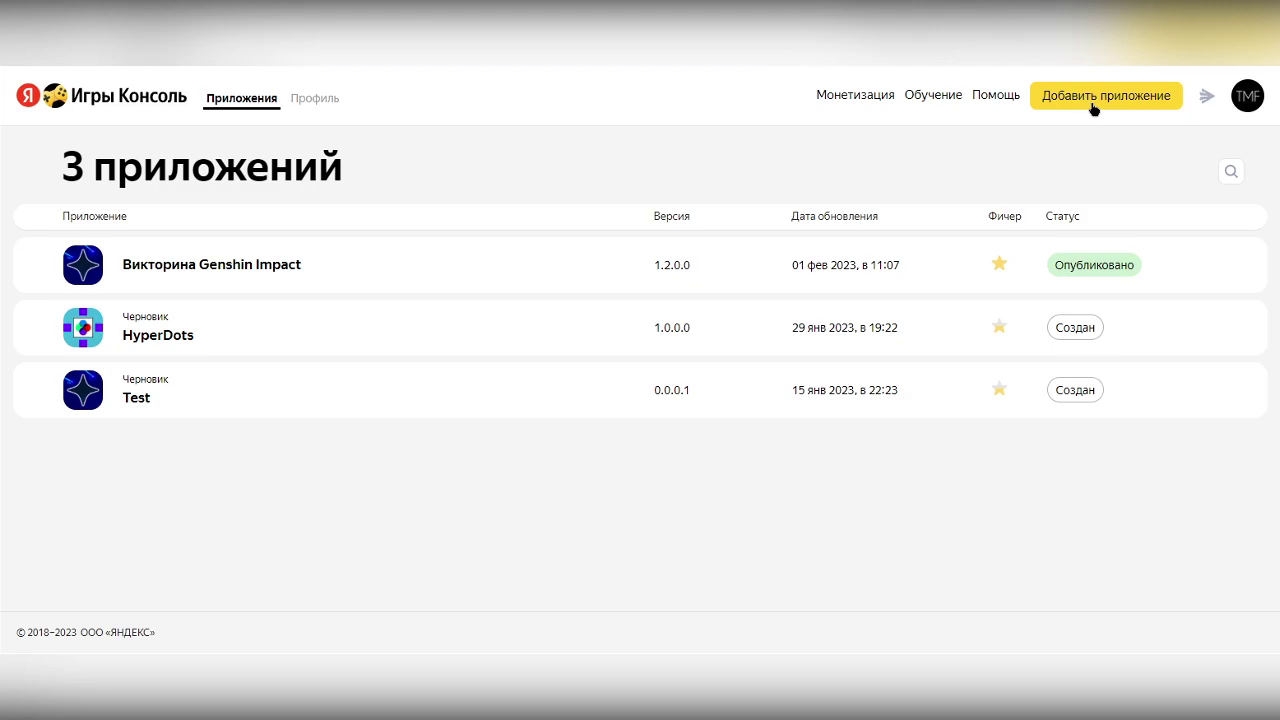
- Upload the new game zip as the Test draft's source archive under Исходники
click(137, 400)
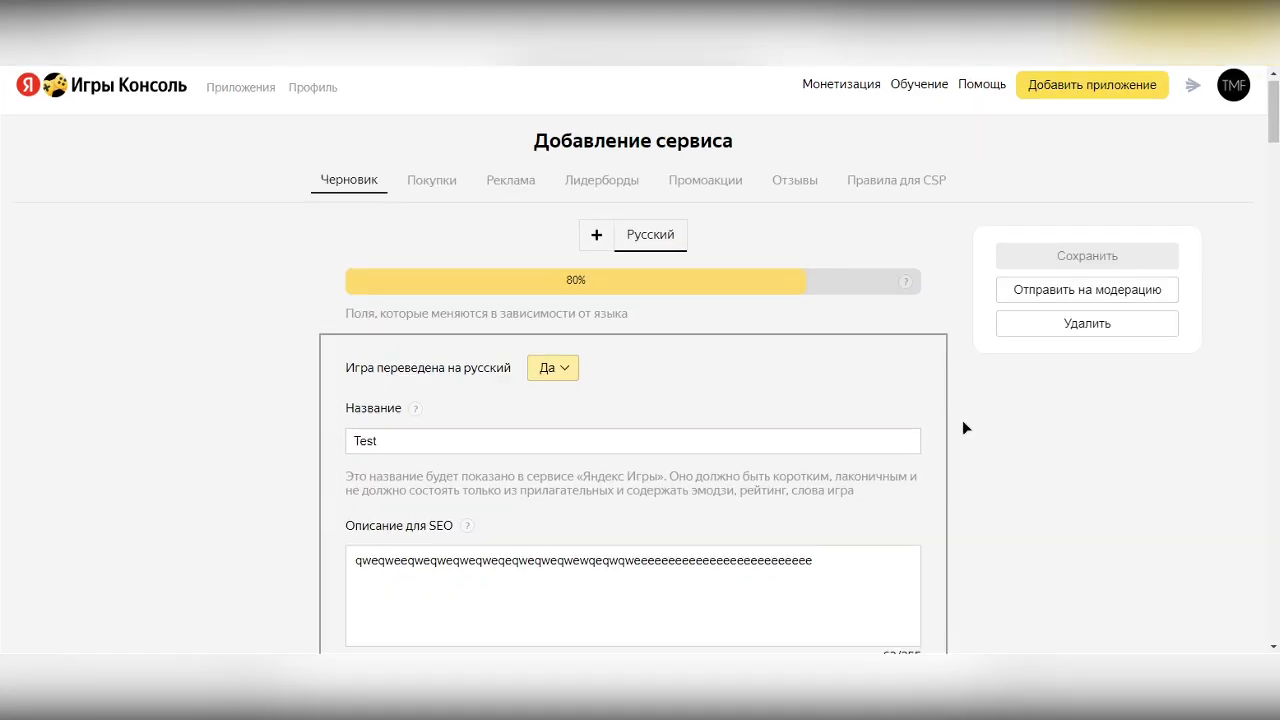
scroll(962, 427, down, 4)
scroll(962, 427, down, 3)
scroll(962, 427, down, 3)
scroll(962, 427, down, 2)
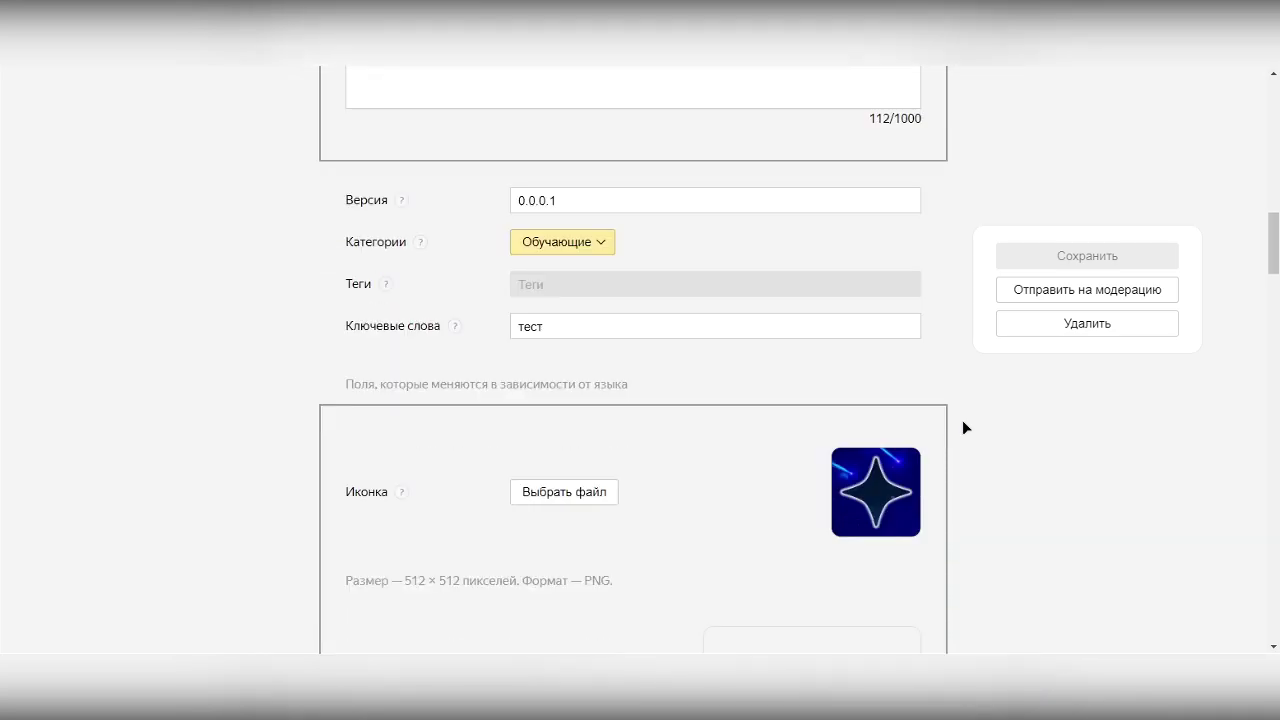
scroll(962, 427, down, 4)
scroll(962, 427, down, 3)
scroll(962, 427, down, 2)
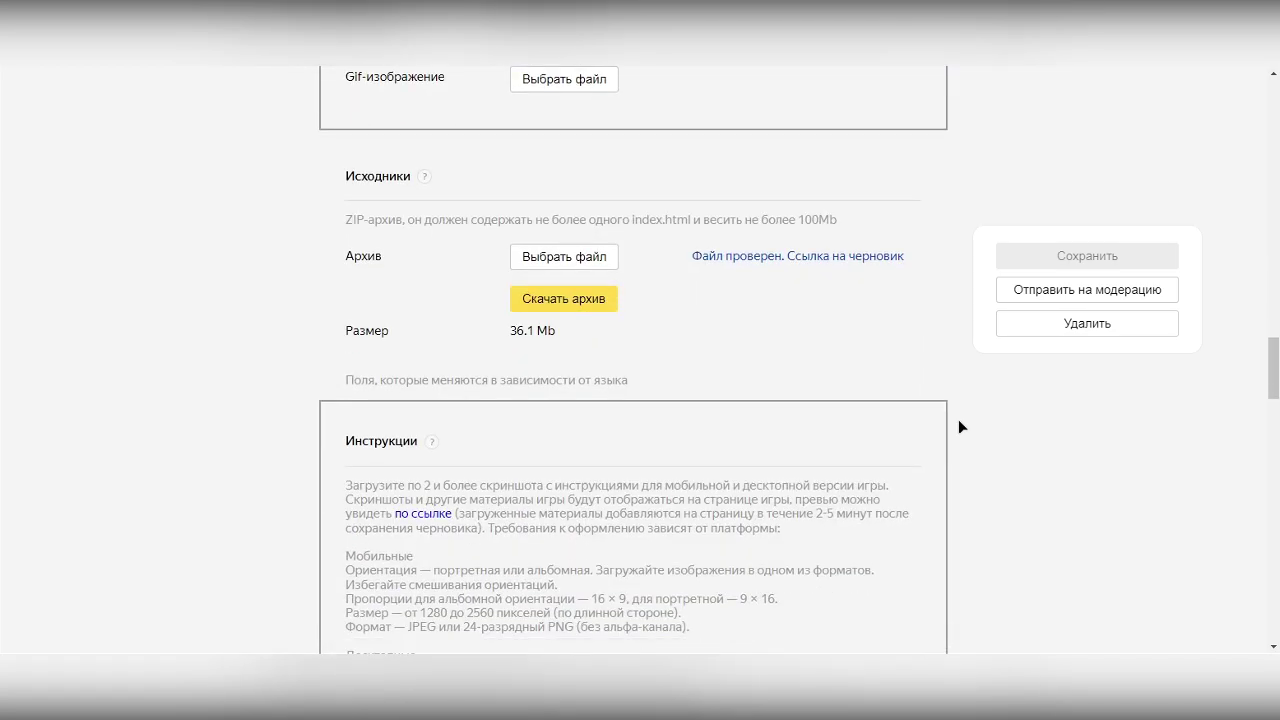
click(568, 255)
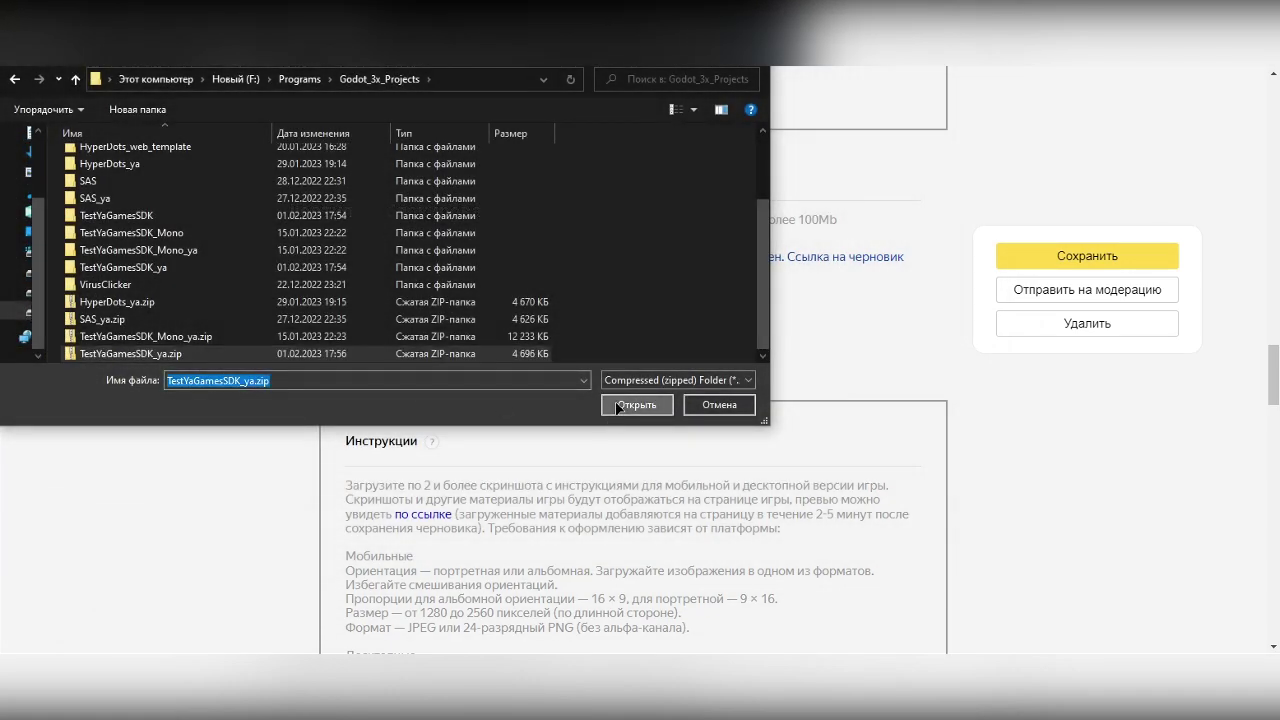
click(617, 405)
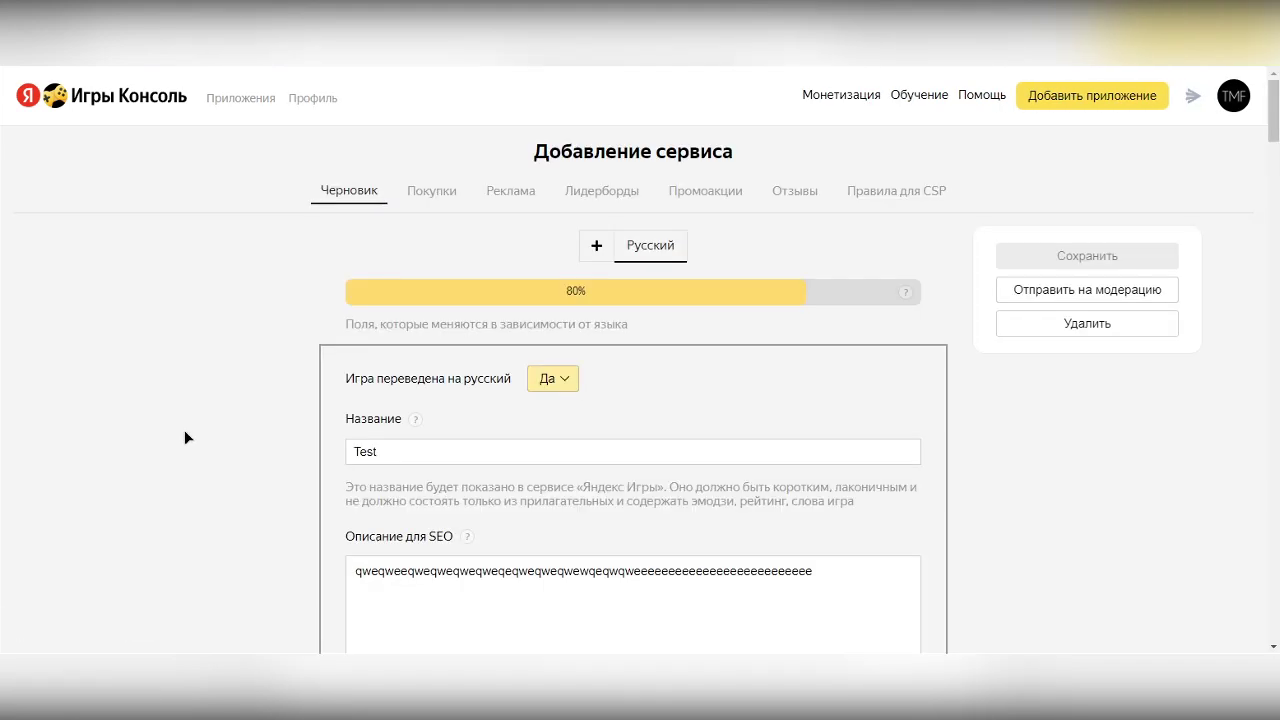
- Open the draft version of the game from the bottom of the page
scroll(229, 424, down, 3)
scroll(229, 424, down, 4)
scroll(231, 424, down, 2)
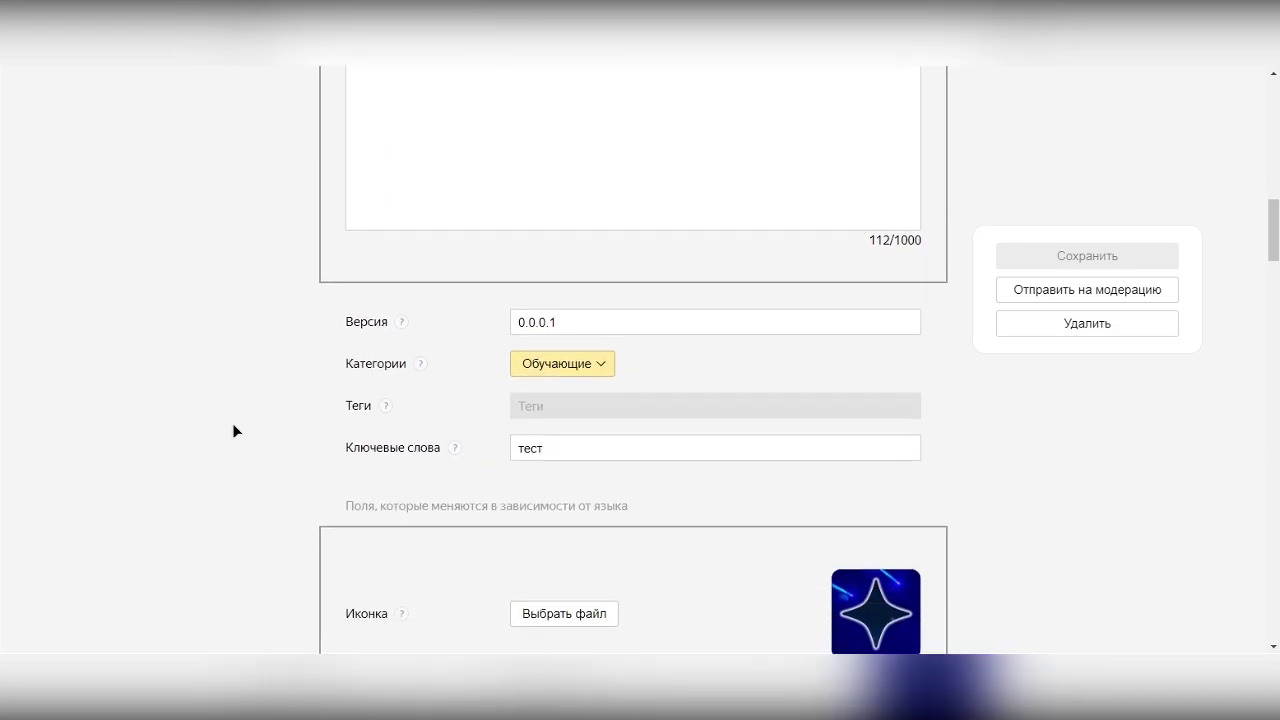
scroll(232, 423, down, 3)
scroll(232, 423, down, 5)
scroll(232, 423, down, 4)
scroll(232, 423, down, 1)
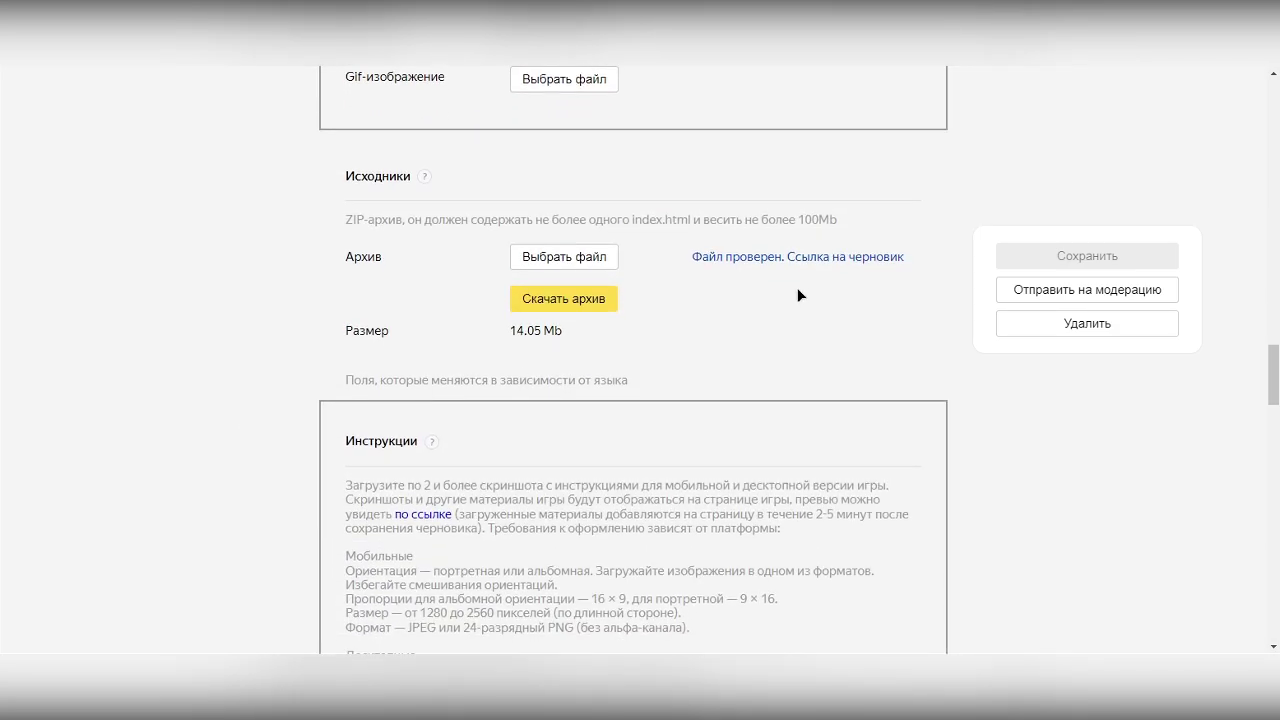
click(800, 258)
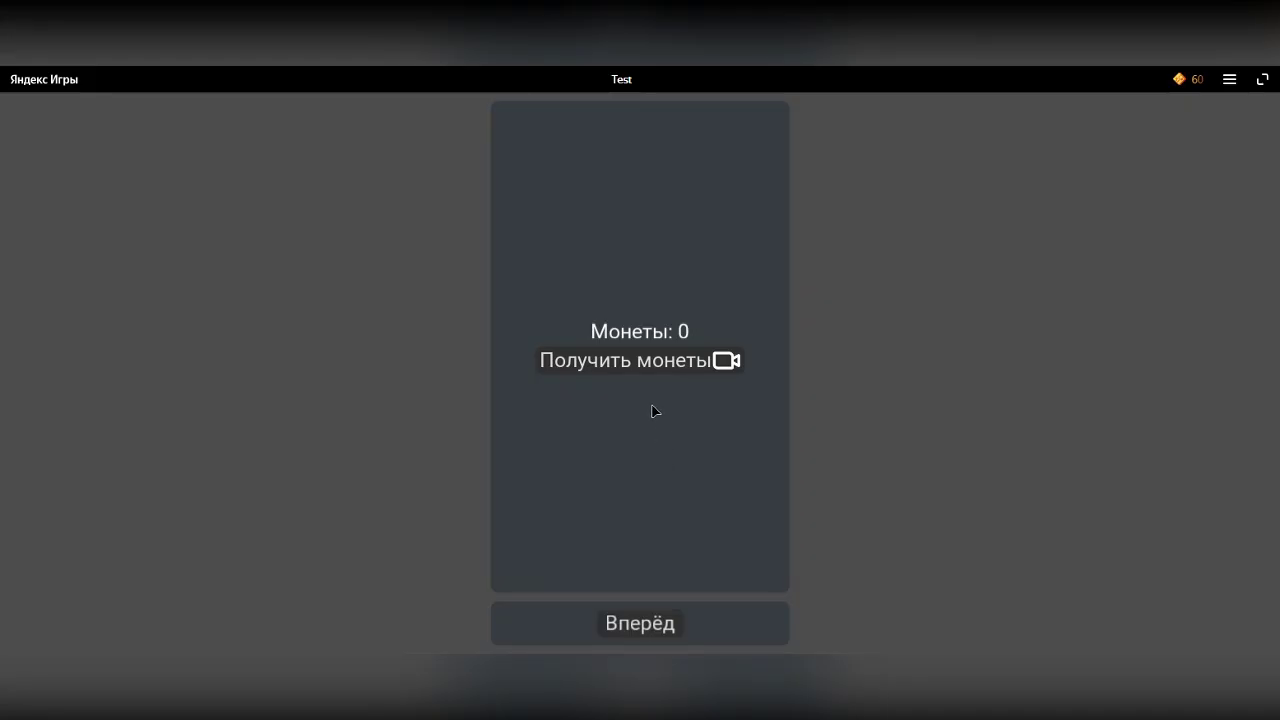
- Watch the rewarded ad via Получить монеты for 10 coins, then press Вперёд for the interstitial
click(641, 362)
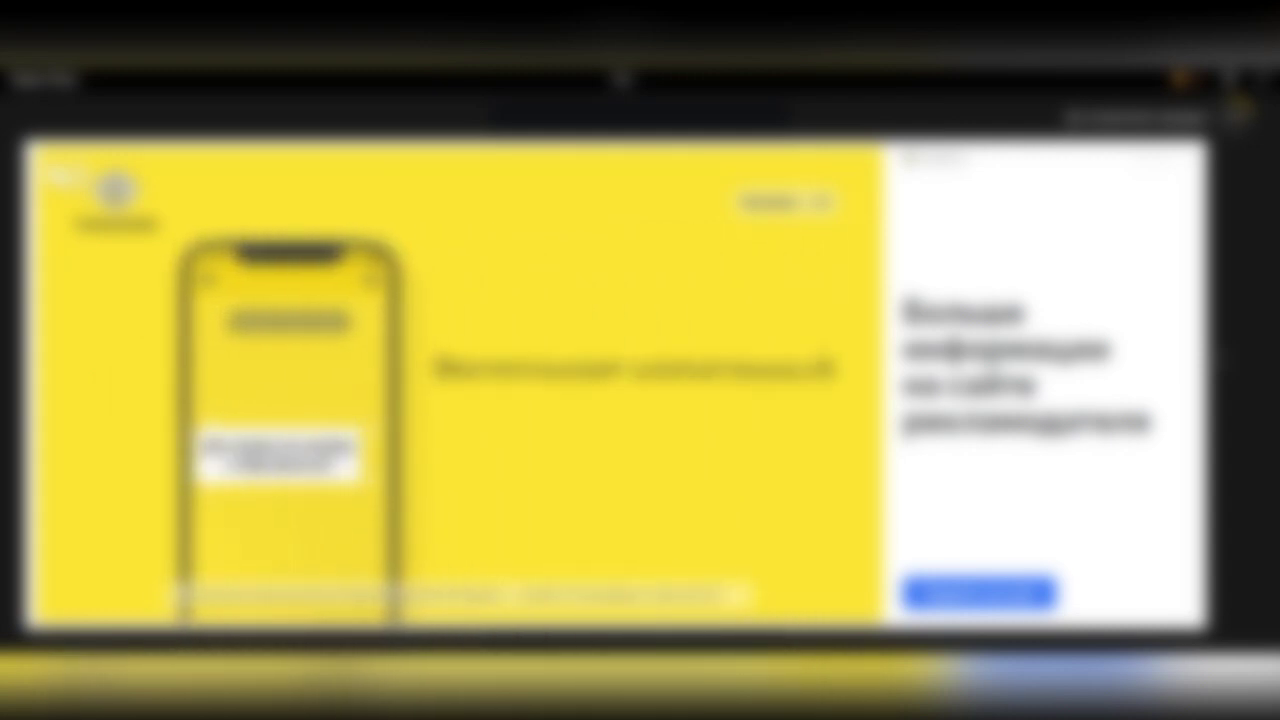
click(1245, 132)
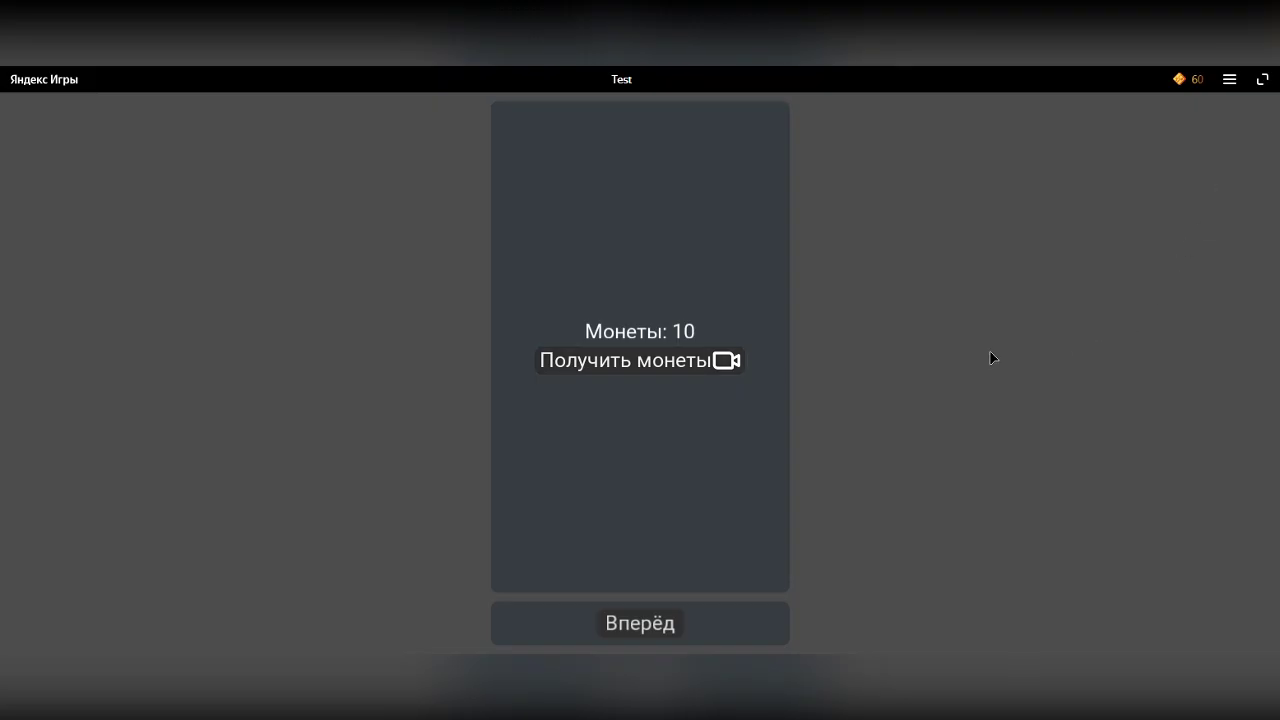
click(640, 623)
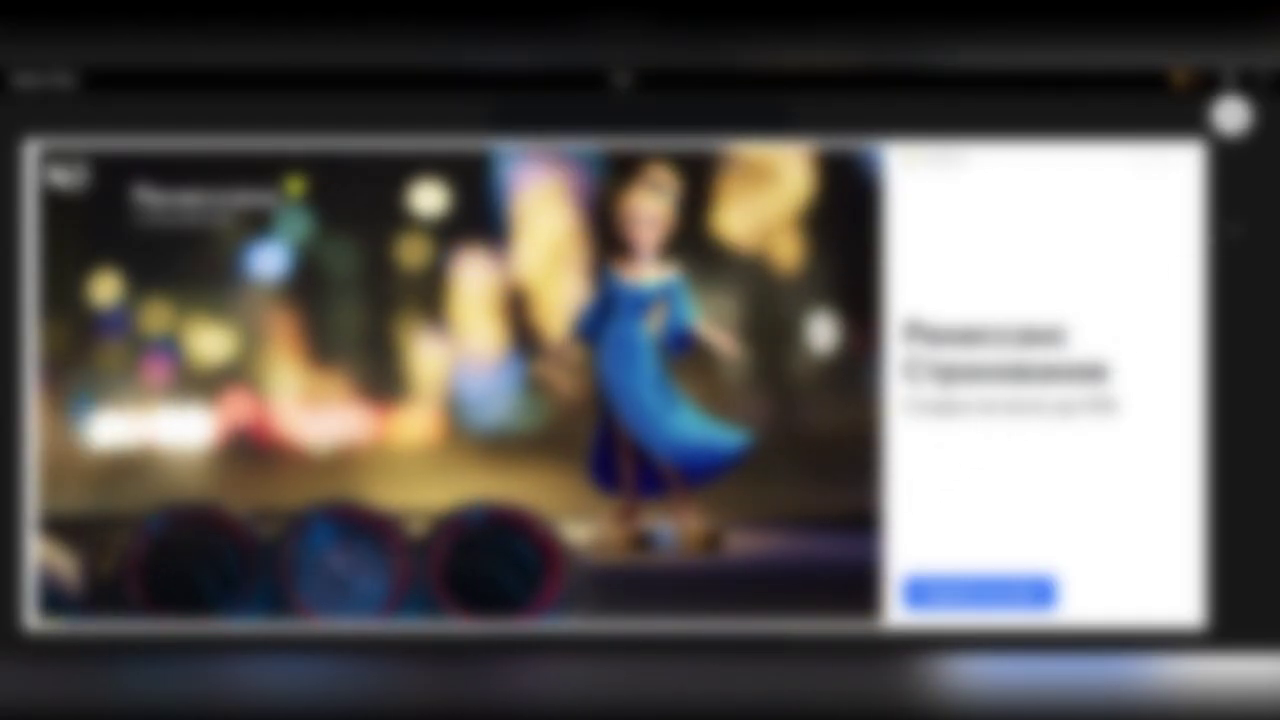
- Dismiss the interstitial ad and use Назад to return to the coins screen showing Монеты: 10
click(1232, 116)
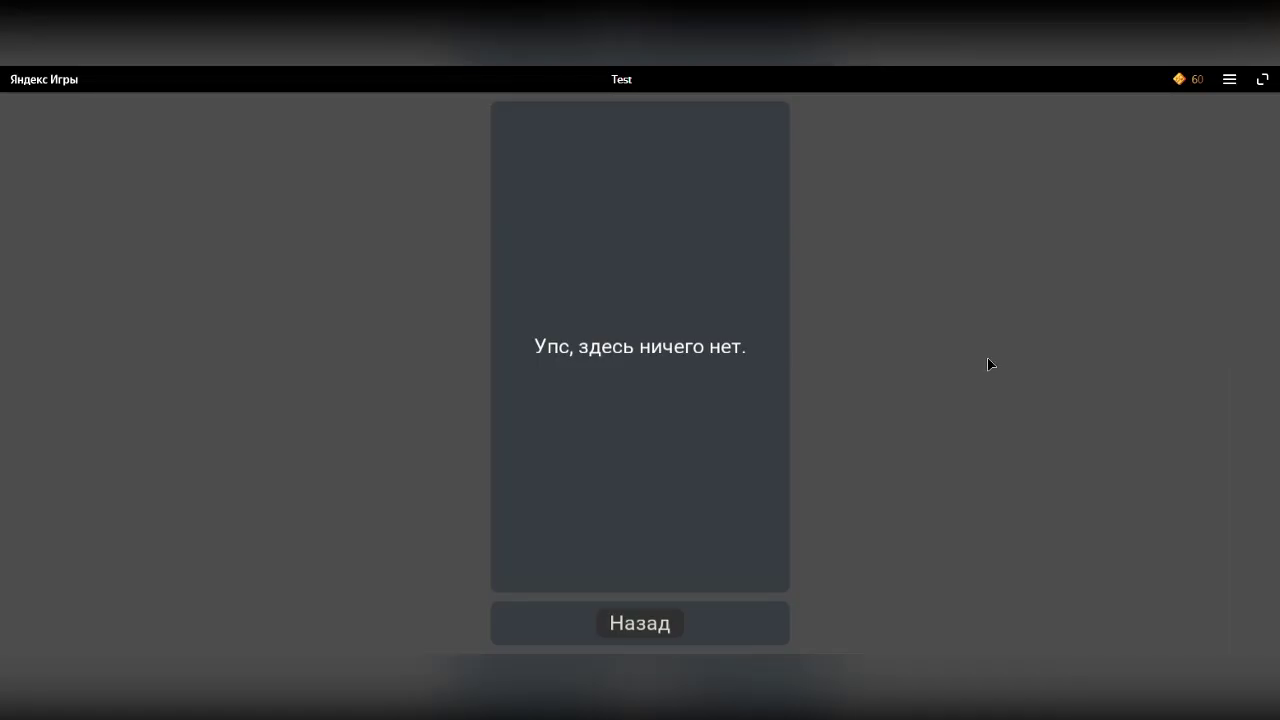
click(640, 628)
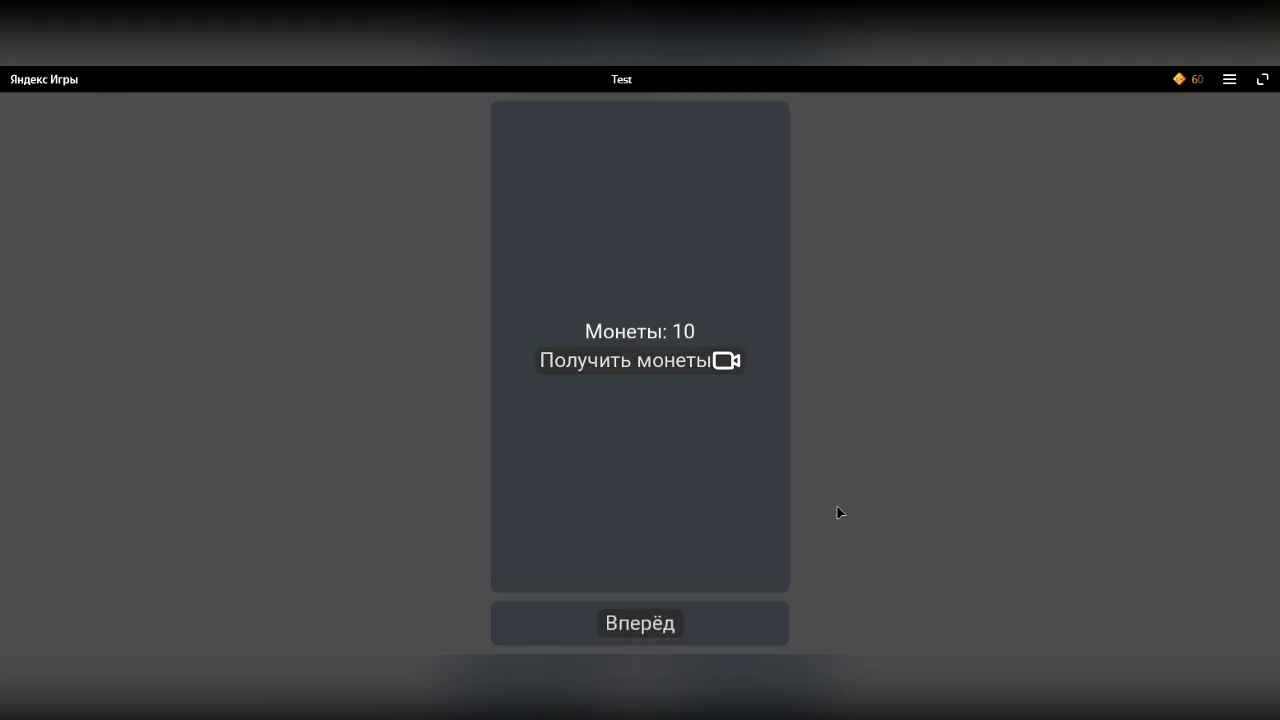